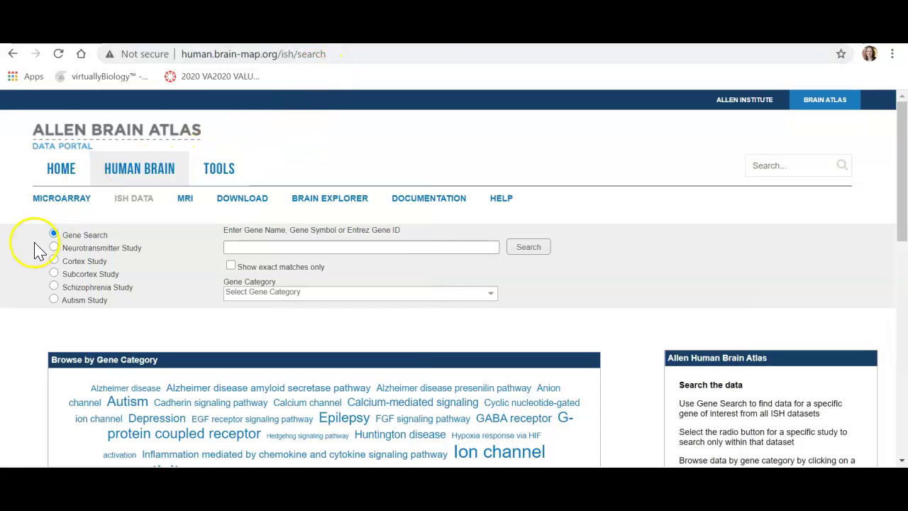
Open the Human Brain atlas from the data portal's list of atlases.
{"action": "mouse_move", "coordinate": [124, 167]}
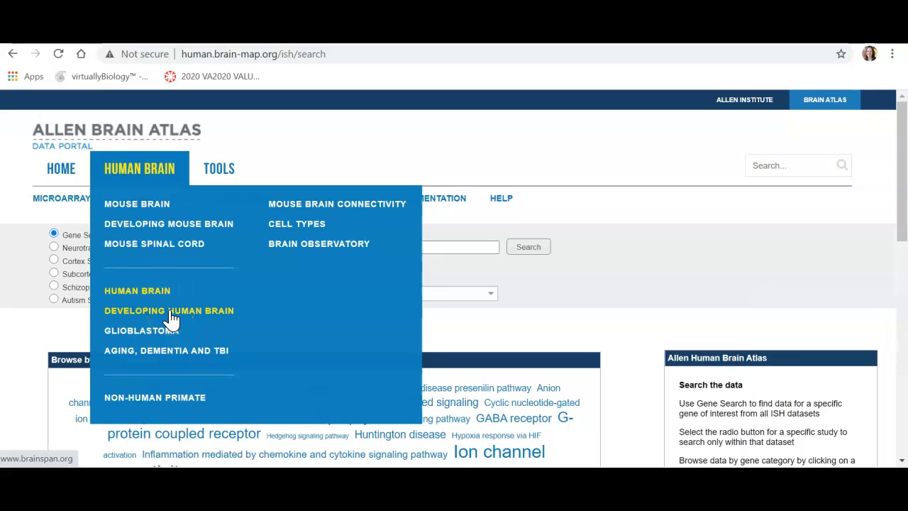
{"action": "left_click", "coordinate": [149, 296]}
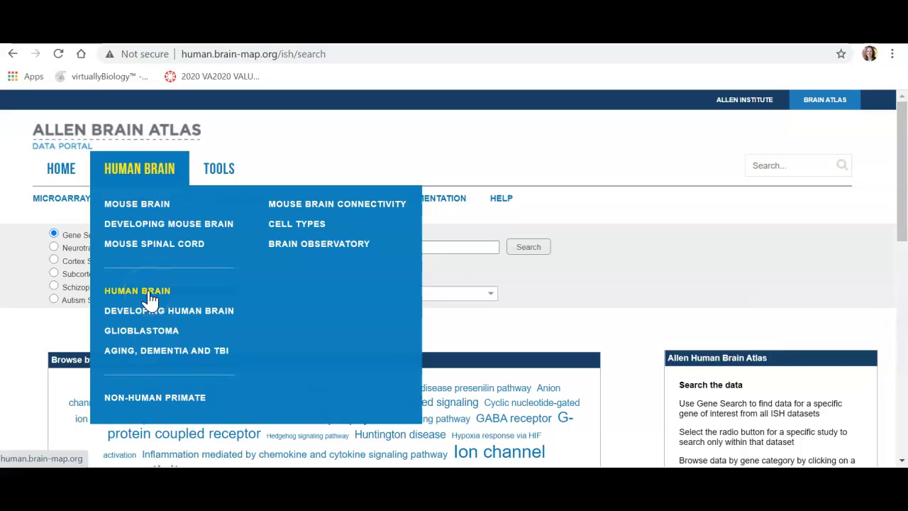
{"action": "left_click", "coordinate": [148, 296]}
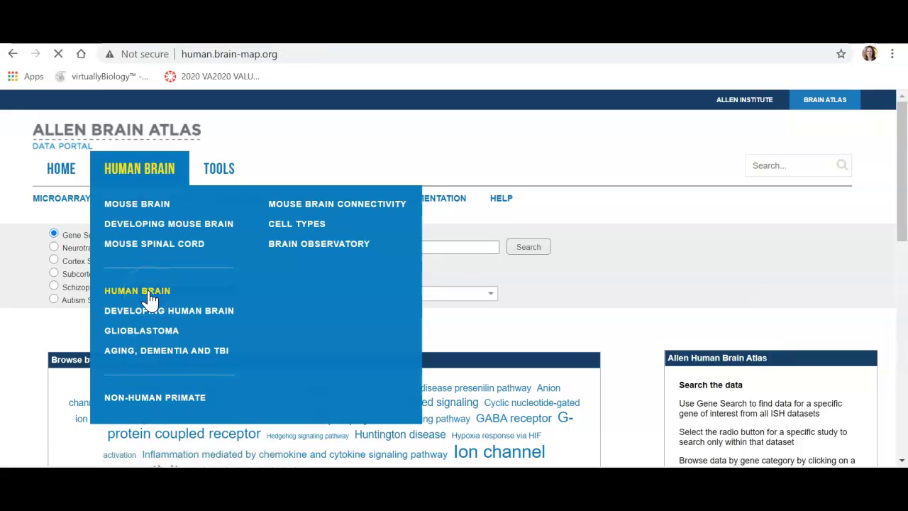
{"action": "left_click", "coordinate": [48, 313]}
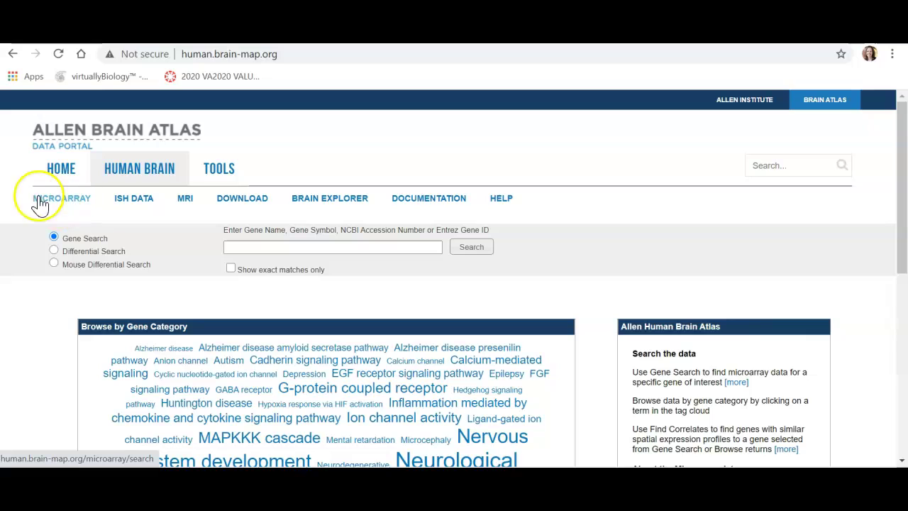
Visit the Human Brain atlas's Microarray data page and switch to its ISH Data search page.
{"action": "left_click", "coordinate": [70, 207]}
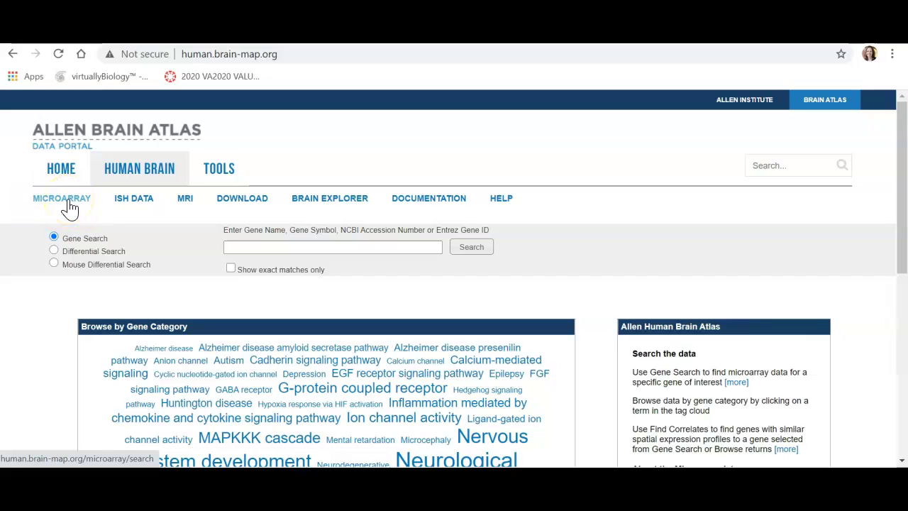
{"action": "left_click", "coordinate": [130, 209]}
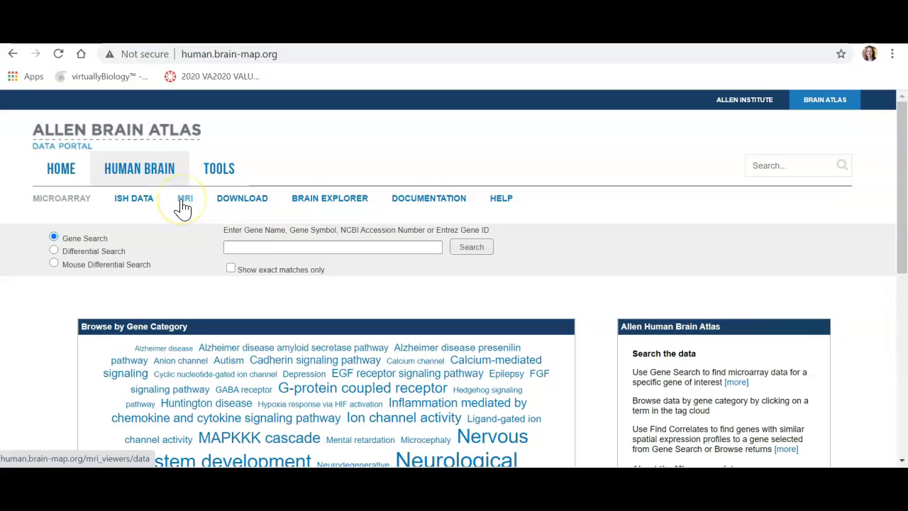
{"action": "left_click", "coordinate": [133, 203]}
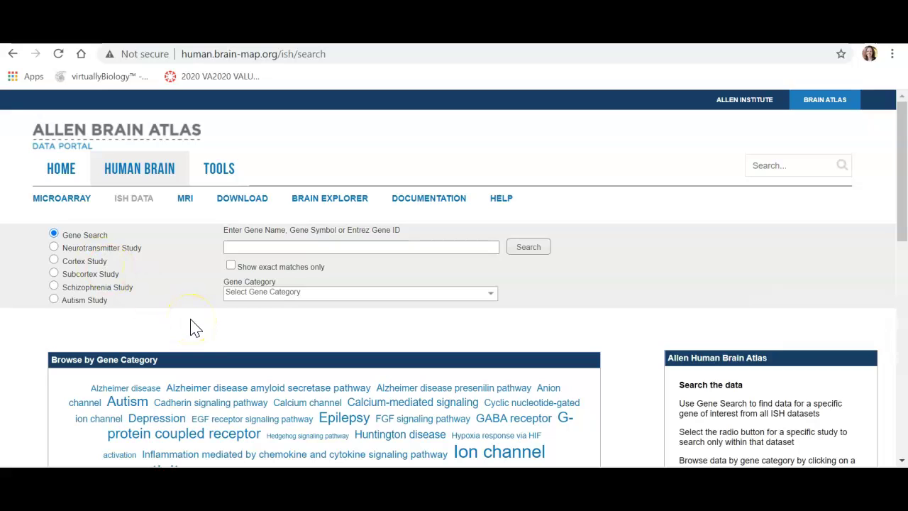
Look up "reln" in the ISH gene search, choose the suggestion "relaxin/insulin-like family peptide receptor 1", and look through the listed specimens.
{"action": "left_click", "coordinate": [250, 246]}
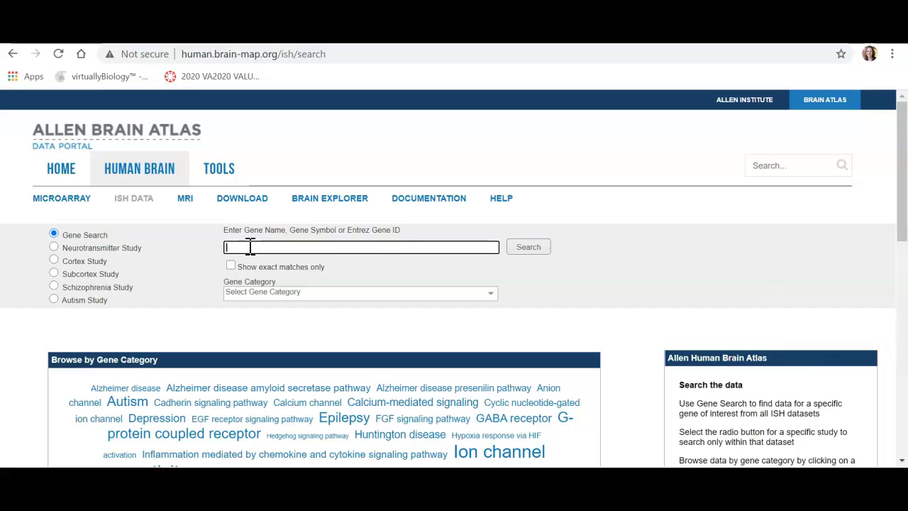
{"action": "type", "text": "reln"}
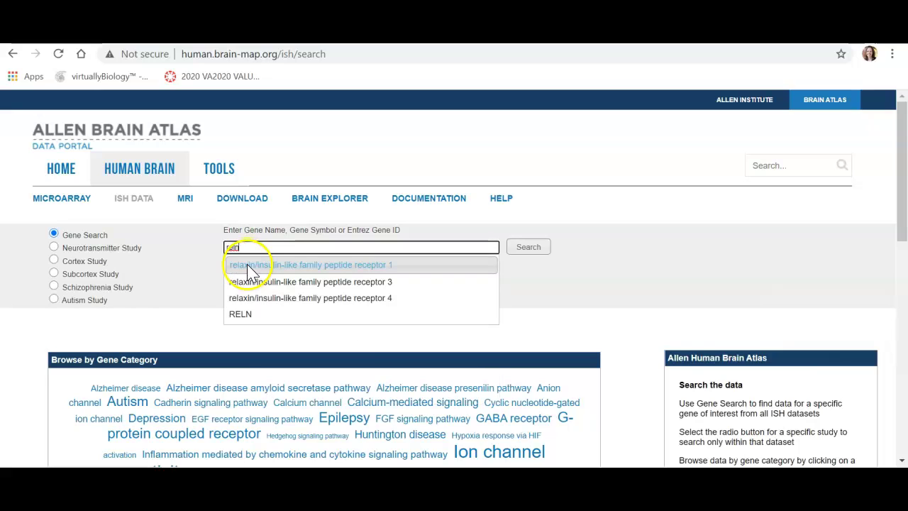
{"action": "left_click", "coordinate": [243, 264]}
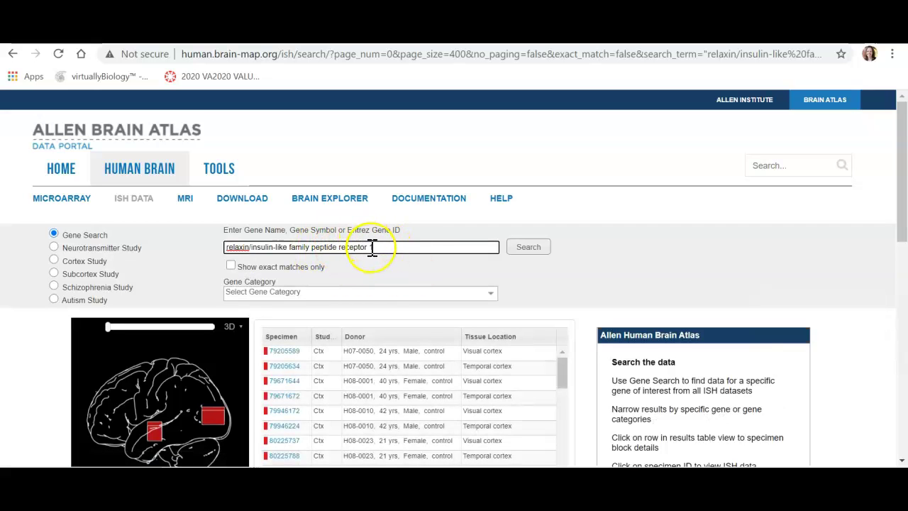
{"action": "scroll", "coordinate": [375, 395], "scroll_direction": "down", "scroll_amount": 3}
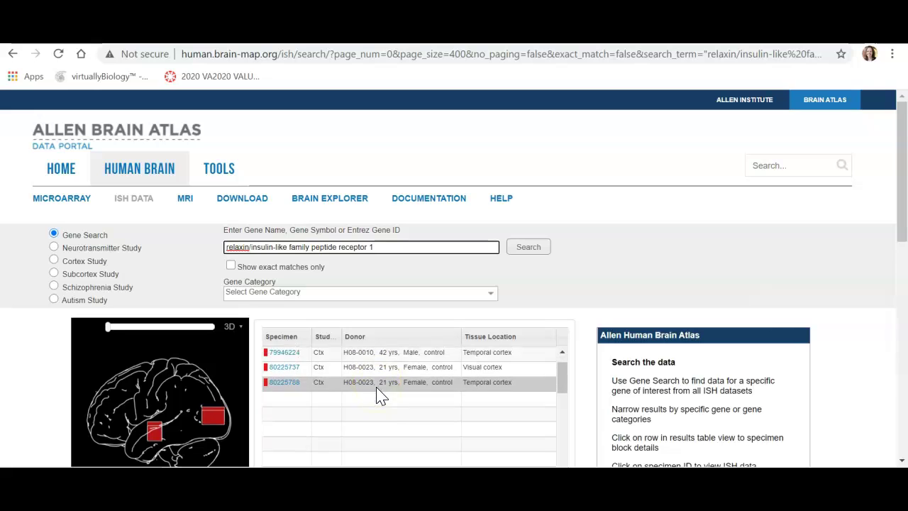
{"action": "scroll", "coordinate": [378, 395], "scroll_direction": "up", "scroll_amount": 3}
{"action": "left_click", "coordinate": [358, 429]}
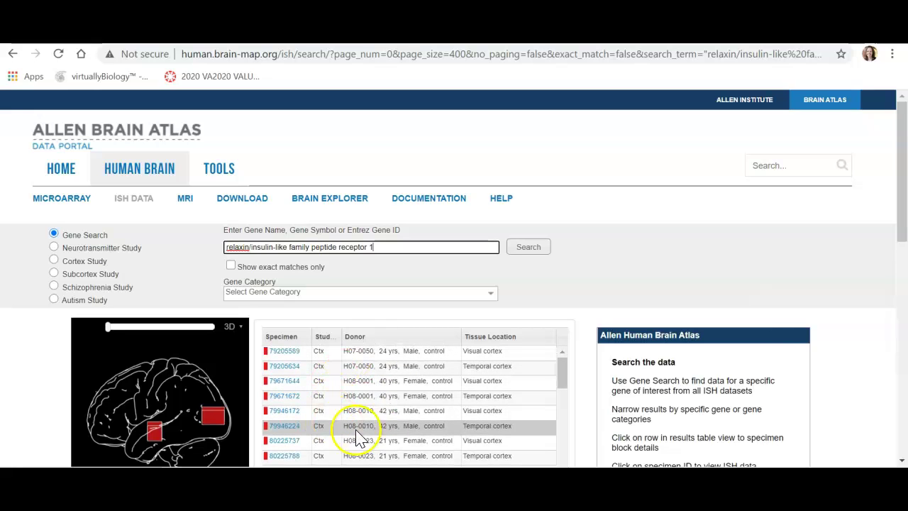
Clear the gene search term and filter the ISH data by the gene category "Schizophrenia associated" instead.
{"action": "left_click", "coordinate": [390, 247]}
{"action": "left_click_drag", "start_coordinate": [390, 246], "coordinate": [217, 254]}
{"action": "key", "text": "BackSpace"}
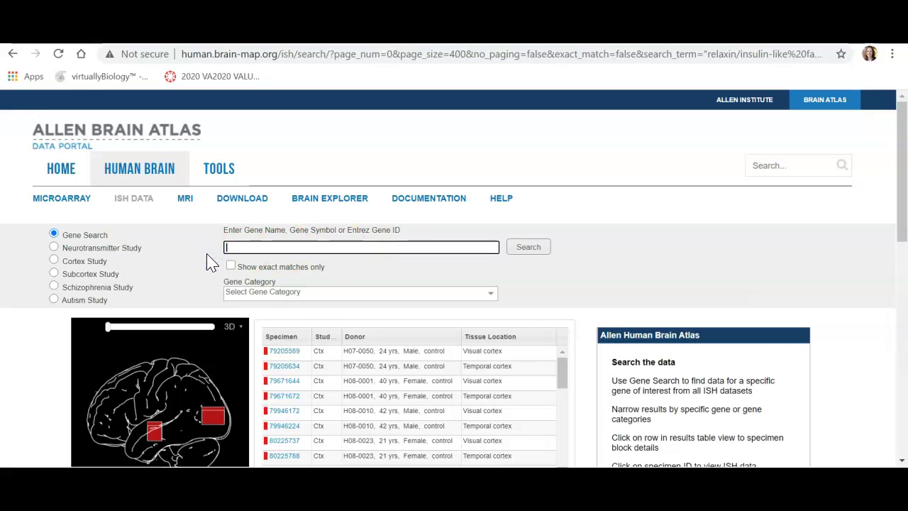
{"action": "left_click", "coordinate": [251, 298]}
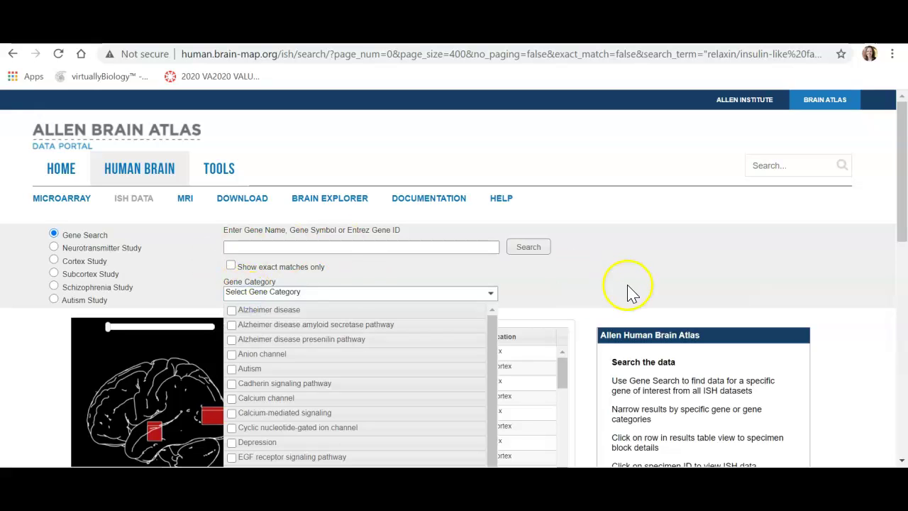
{"action": "scroll", "coordinate": [588, 301], "scroll_direction": "down", "scroll_amount": 2}
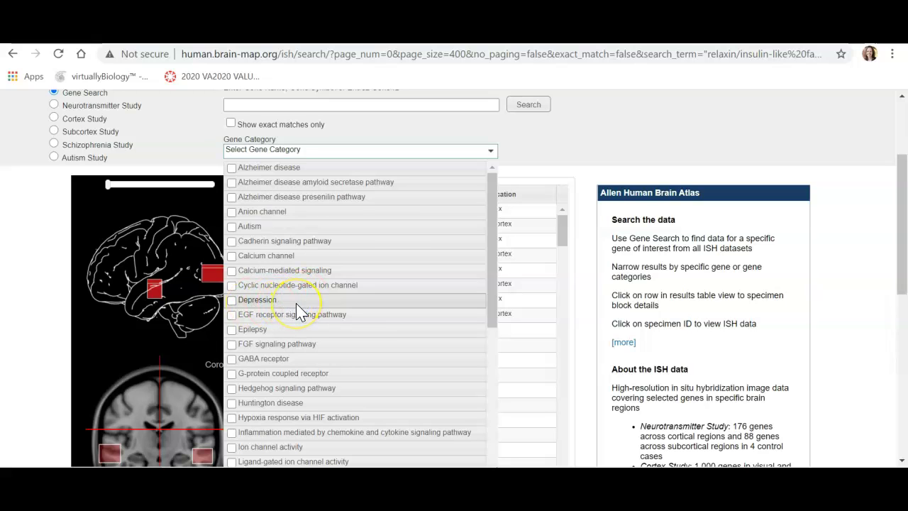
{"action": "scroll", "coordinate": [298, 312], "scroll_direction": "down", "scroll_amount": 1}
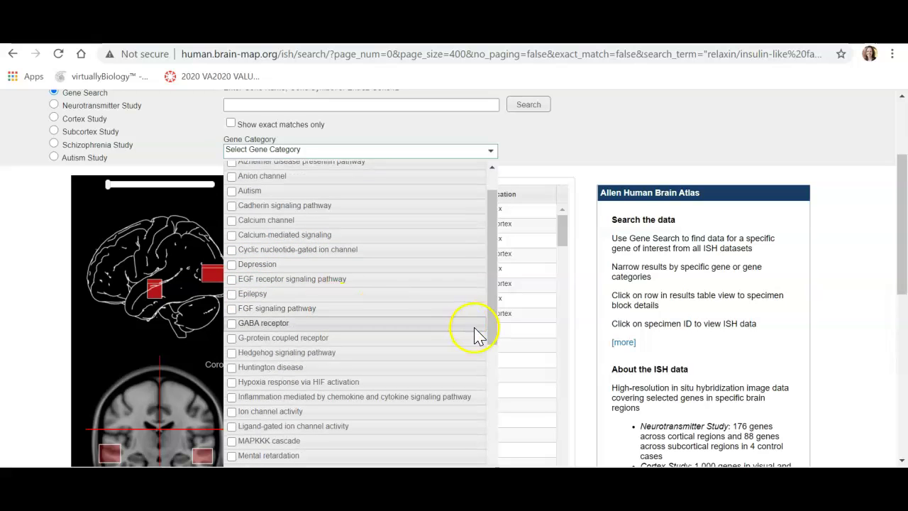
{"action": "scroll", "coordinate": [348, 359], "scroll_direction": "down", "scroll_amount": 8}
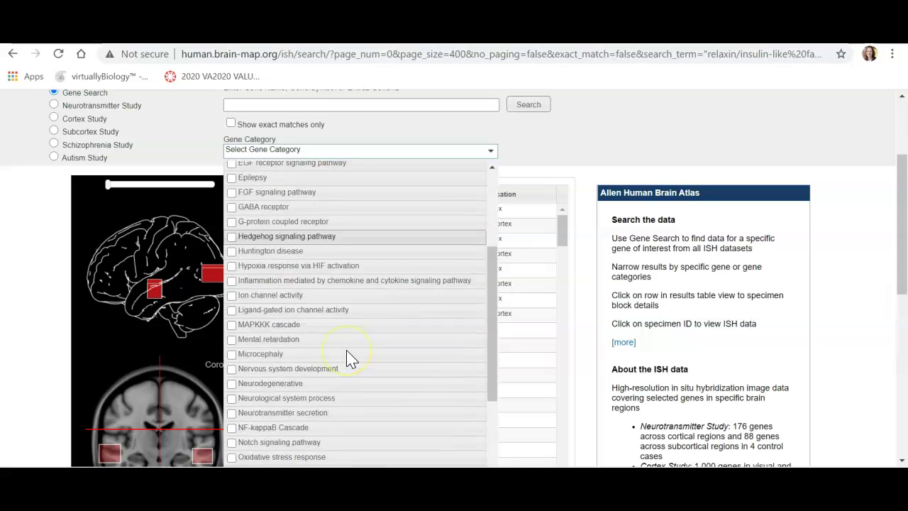
{"action": "scroll", "coordinate": [348, 358], "scroll_direction": "down", "scroll_amount": 1}
{"action": "scroll", "coordinate": [347, 359], "scroll_direction": "down", "scroll_amount": 2}
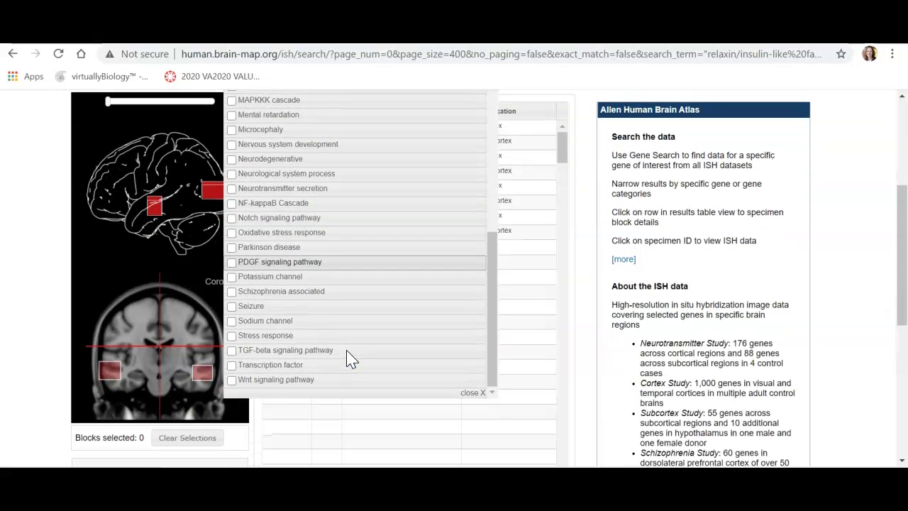
{"action": "left_click", "coordinate": [231, 292]}
{"action": "left_click", "coordinate": [231, 292]}
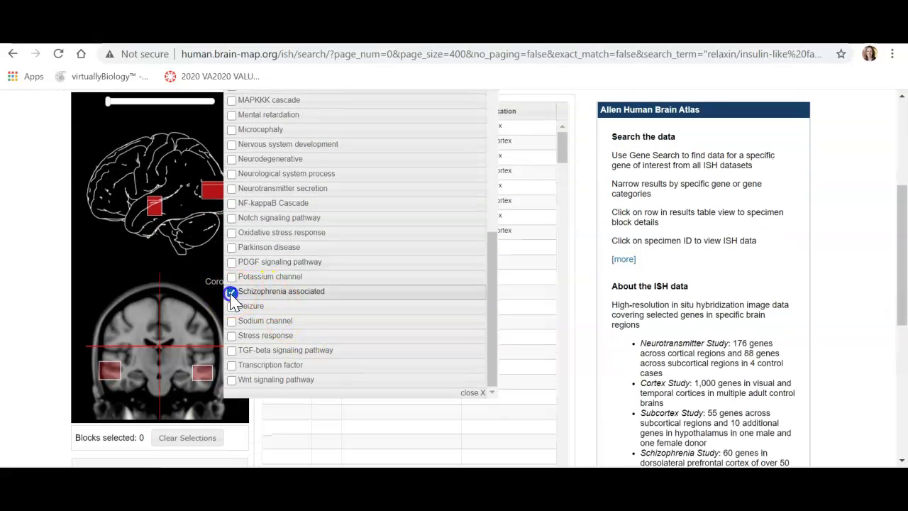
{"action": "left_click", "coordinate": [578, 299]}
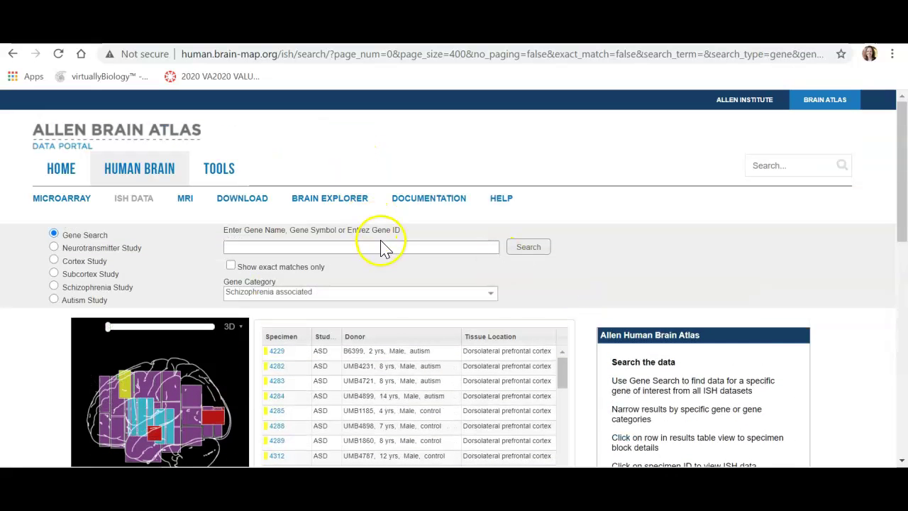
Examine the study, donor and tissue location of the specimens in the schizophrenia-associated results table.
{"action": "scroll", "coordinate": [579, 374], "scroll_direction": "down", "scroll_amount": 3}
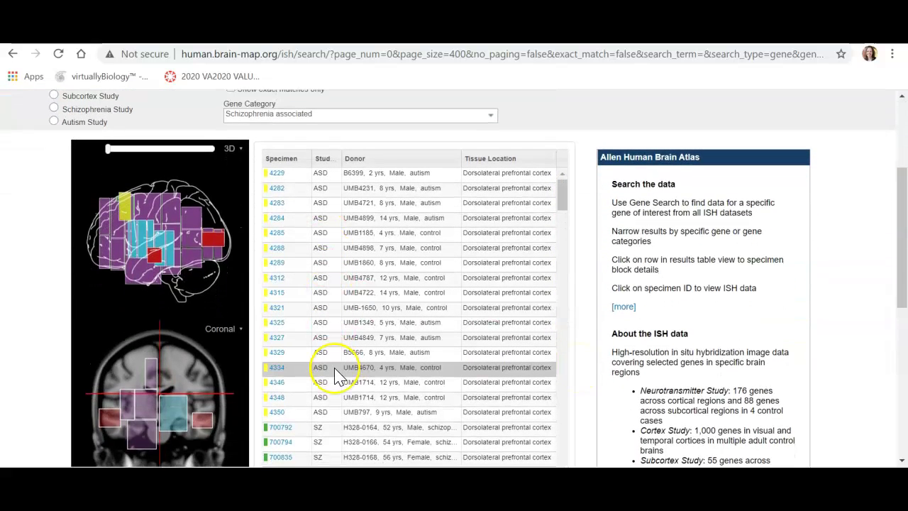
{"action": "scroll", "coordinate": [335, 368], "scroll_direction": "down", "scroll_amount": 1}
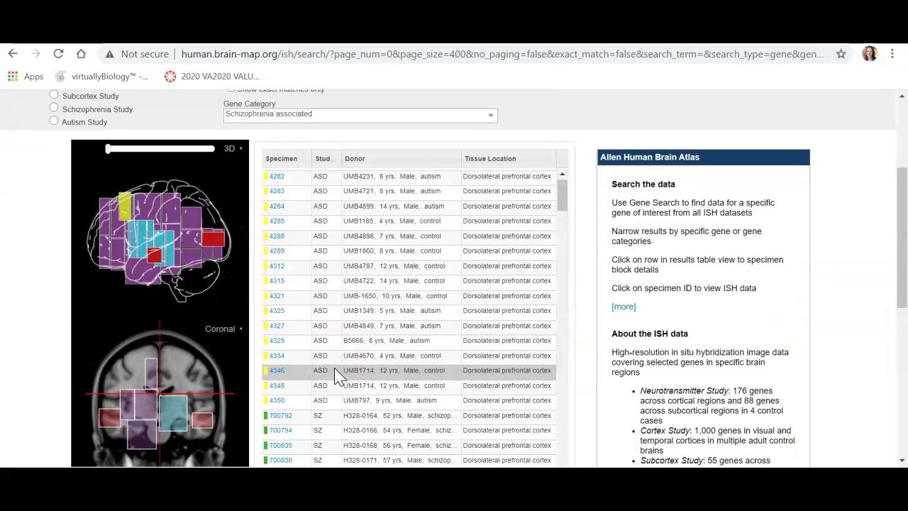
{"action": "scroll", "coordinate": [334, 368], "scroll_direction": "down", "scroll_amount": 1}
{"action": "left_click", "coordinate": [320, 226]}
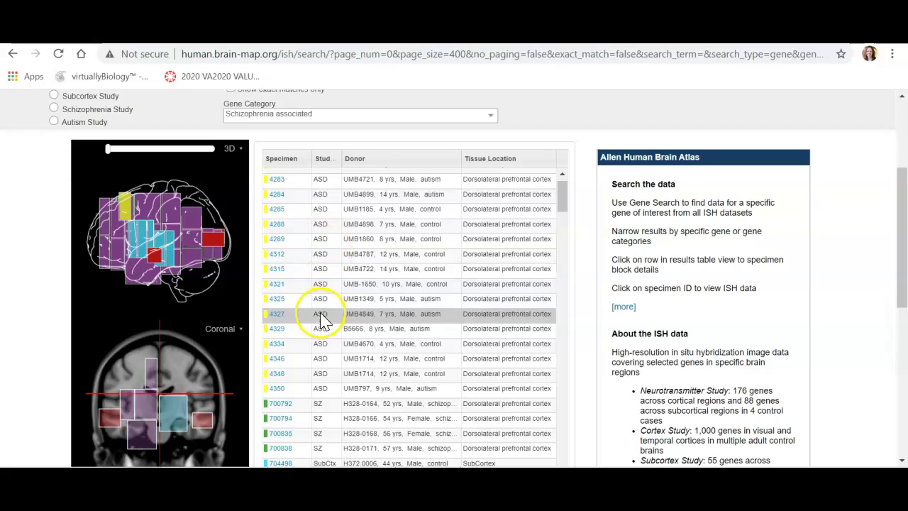
{"action": "scroll", "coordinate": [337, 349], "scroll_direction": "down", "scroll_amount": 3}
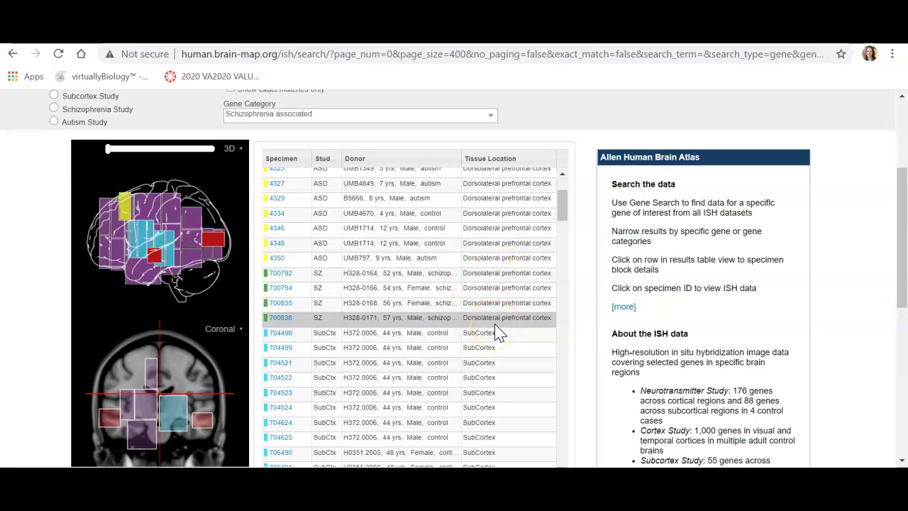
{"action": "scroll", "coordinate": [499, 333], "scroll_direction": "down", "scroll_amount": 1}
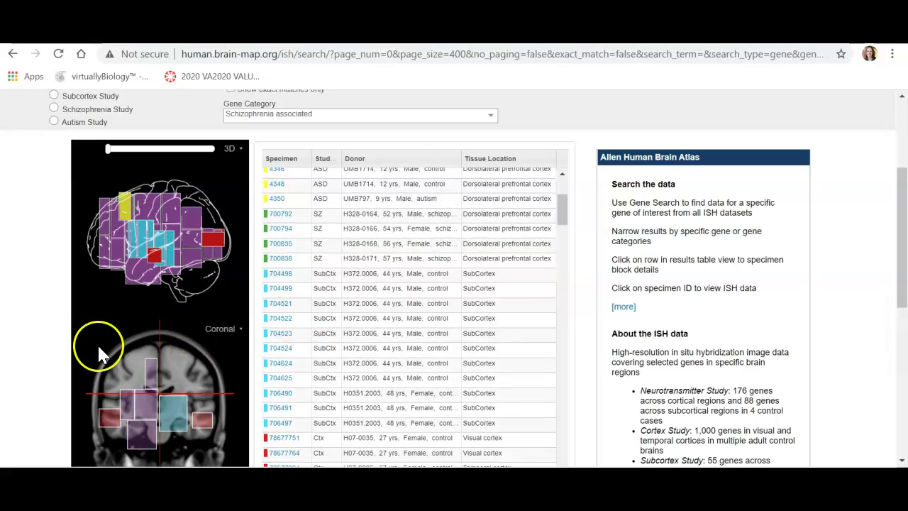
Filter the specimens by the blue subcortex block in the coronal brain view and check the results table.
{"action": "scroll", "coordinate": [29, 372], "scroll_direction": "down", "scroll_amount": 2}
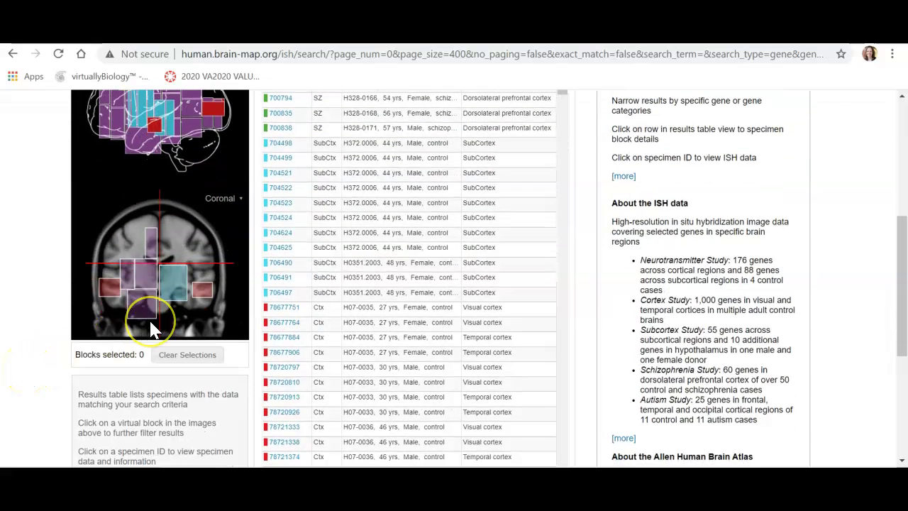
{"action": "left_click", "coordinate": [174, 286]}
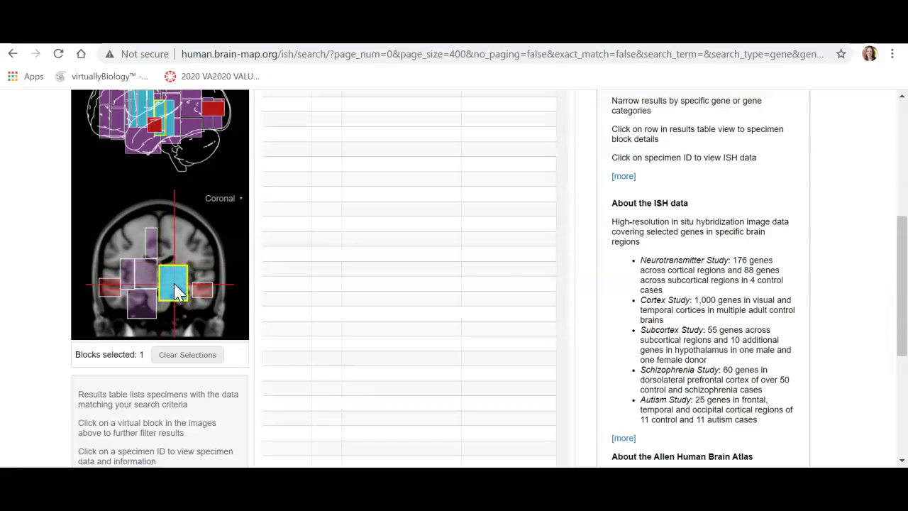
{"action": "scroll", "coordinate": [591, 302], "scroll_direction": "up", "scroll_amount": 4}
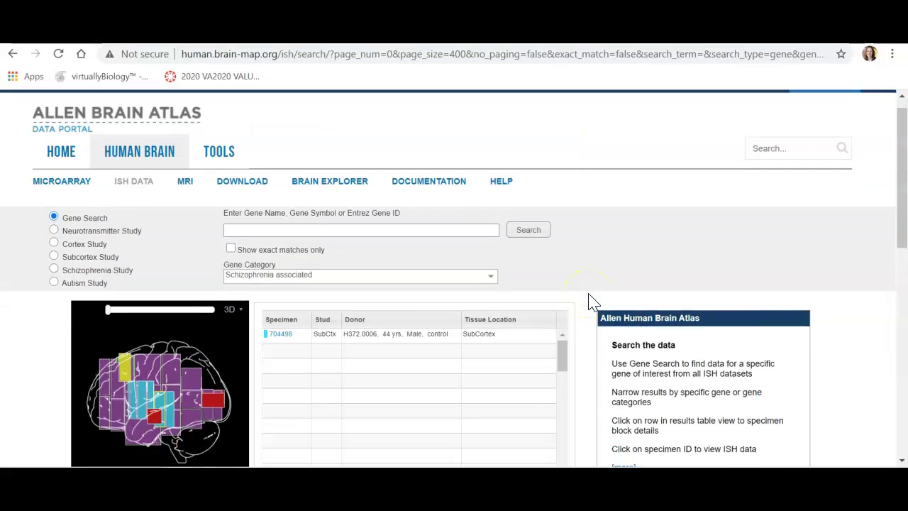
{"action": "scroll", "coordinate": [592, 301], "scroll_direction": "down", "scroll_amount": 1}
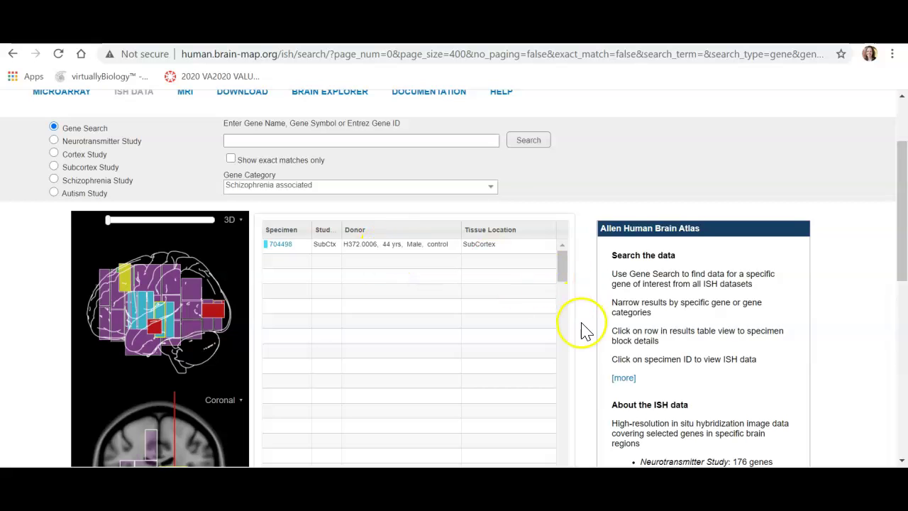
{"action": "scroll", "coordinate": [582, 330], "scroll_direction": "down", "scroll_amount": 3}
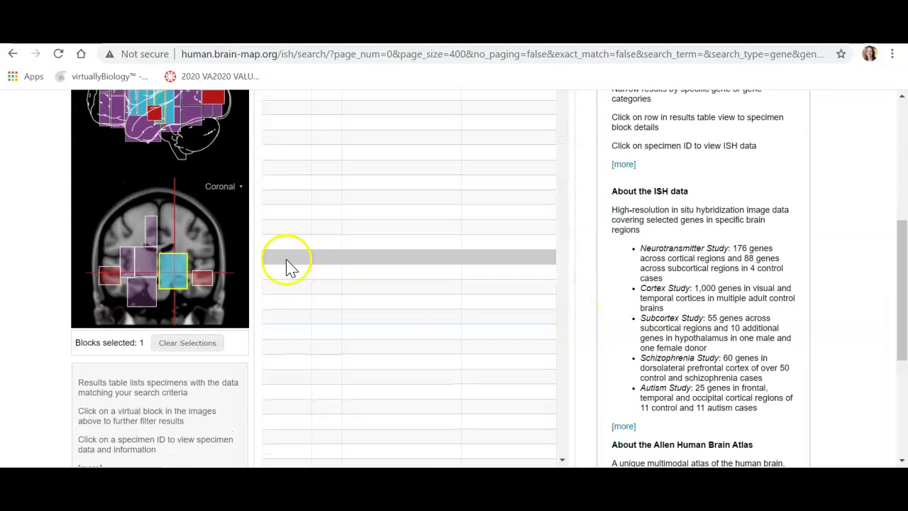
Filter the specimens in turn by the red temporal cortex, purple cingulate cortex, purple claustrum/insula and blue subcortex blocks in the coronal view.
{"action": "left_click", "coordinate": [109, 273]}
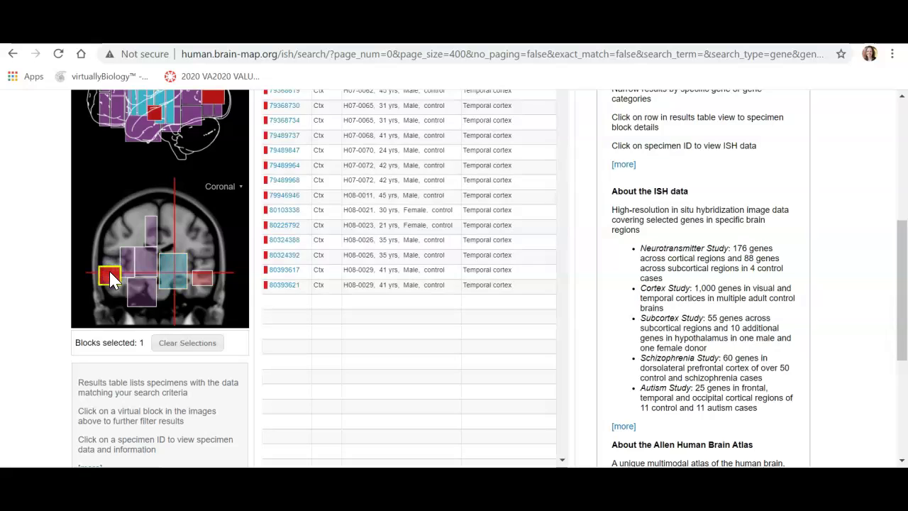
{"action": "scroll", "coordinate": [30, 290], "scroll_direction": "up", "scroll_amount": 2}
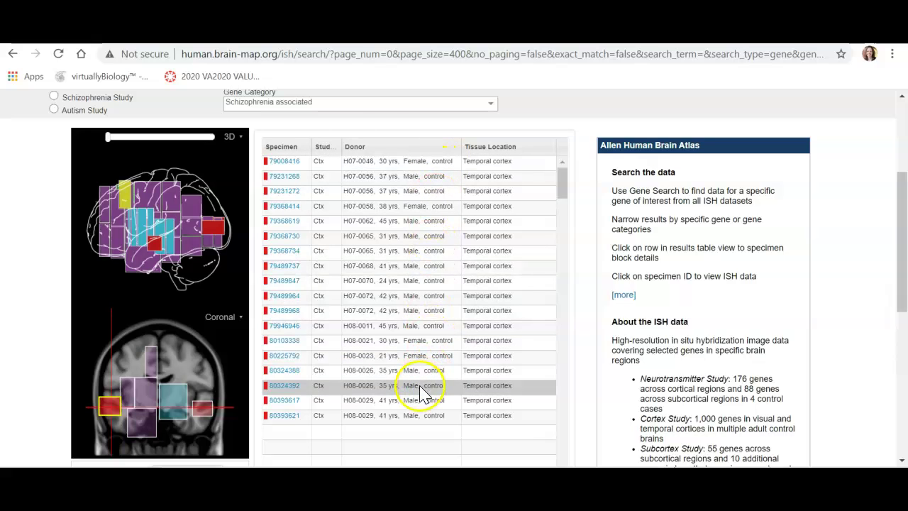
{"action": "left_click", "coordinate": [152, 365]}
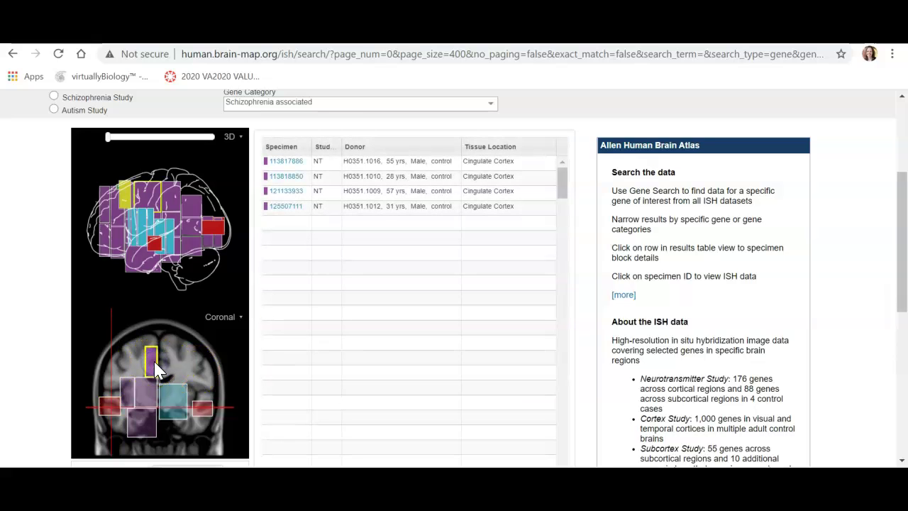
{"action": "left_click", "coordinate": [126, 402]}
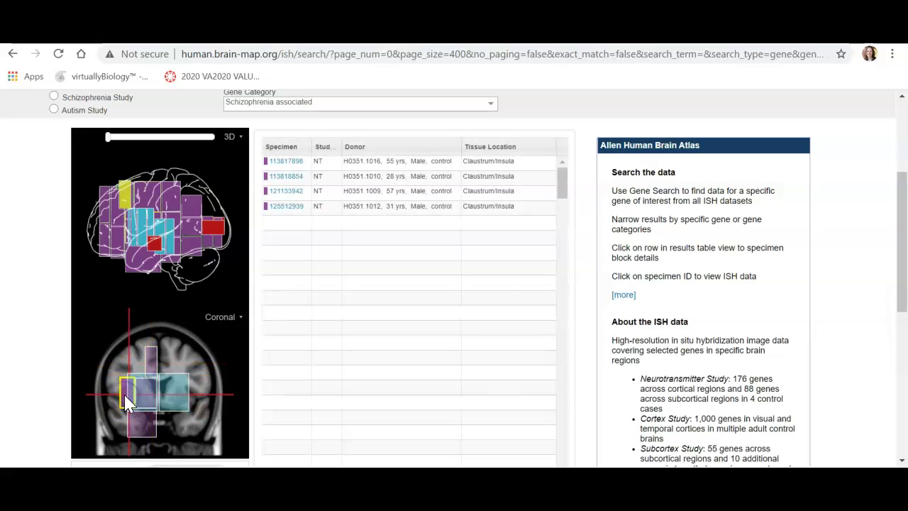
{"action": "left_click", "coordinate": [176, 395]}
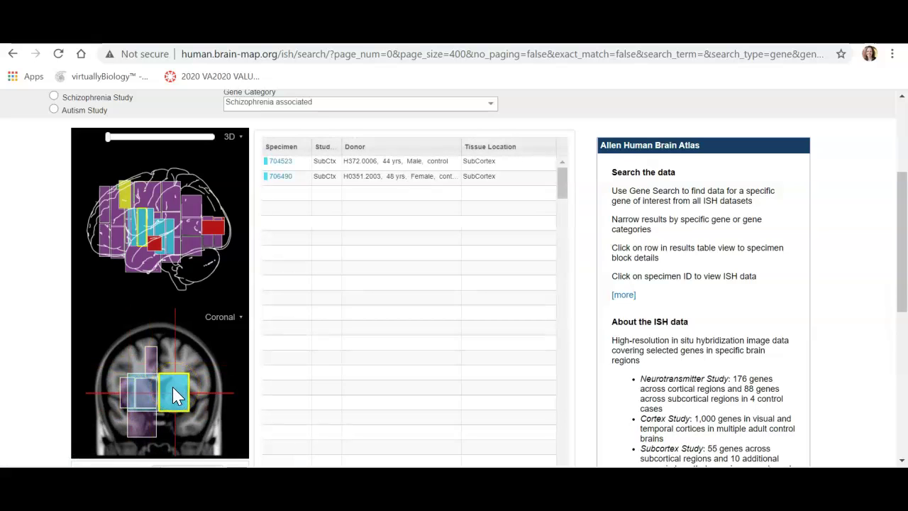
Filter the specimens in turn by the cingulate cortex blocks in the coronal and 3D brain views and the rear parieto-occipital cortex block.
{"action": "left_click", "coordinate": [149, 397]}
{"action": "left_click", "coordinate": [152, 368]}
{"action": "left_click", "coordinate": [153, 237]}
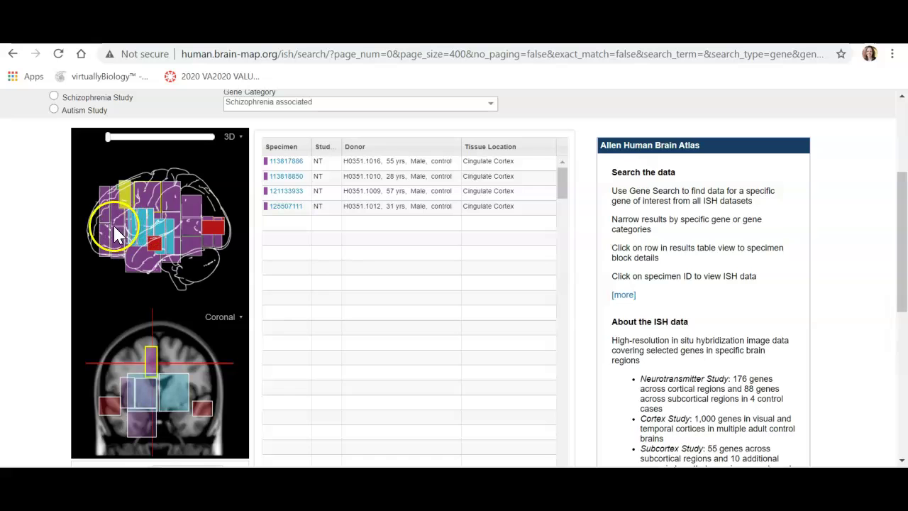
{"action": "left_click", "coordinate": [118, 215]}
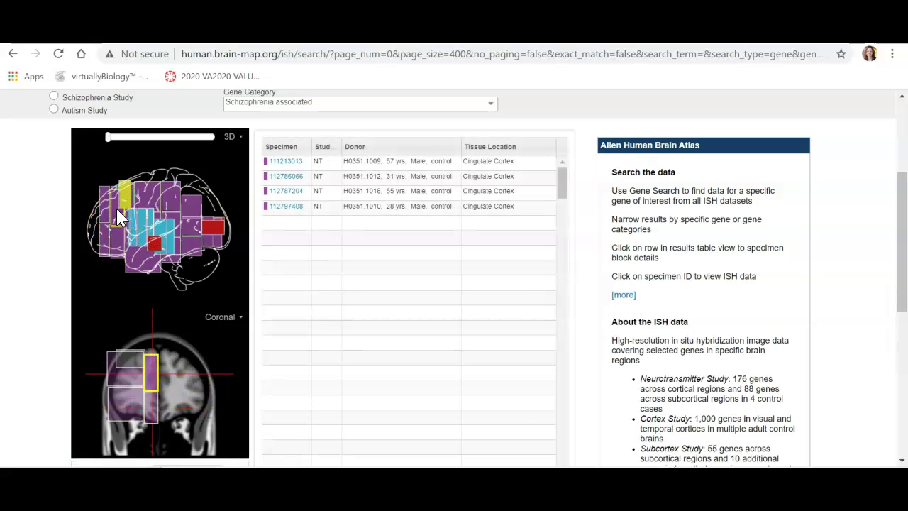
{"action": "left_click", "coordinate": [147, 199]}
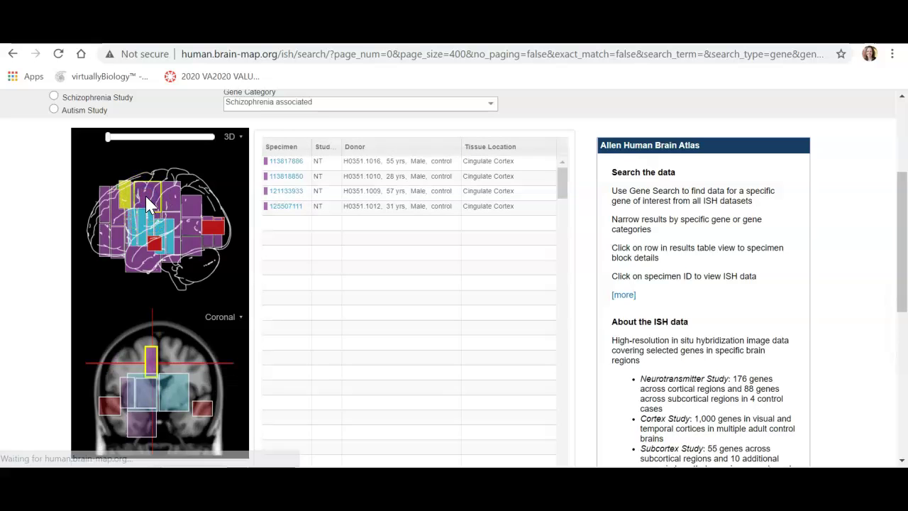
{"action": "left_click", "coordinate": [210, 238]}
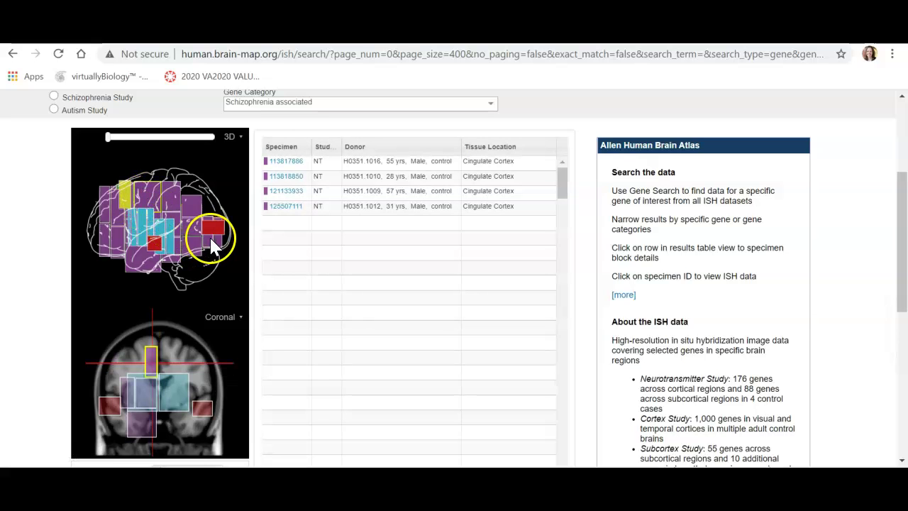
Rerun the gene search with the category "Schizophrenia associated" and clear the brain block selection.
{"action": "scroll", "coordinate": [213, 245], "scroll_direction": "up", "scroll_amount": 3}
{"action": "left_click_drag", "start_coordinate": [287, 275], "coordinate": [359, 291]}
{"action": "left_click", "coordinate": [360, 292]}
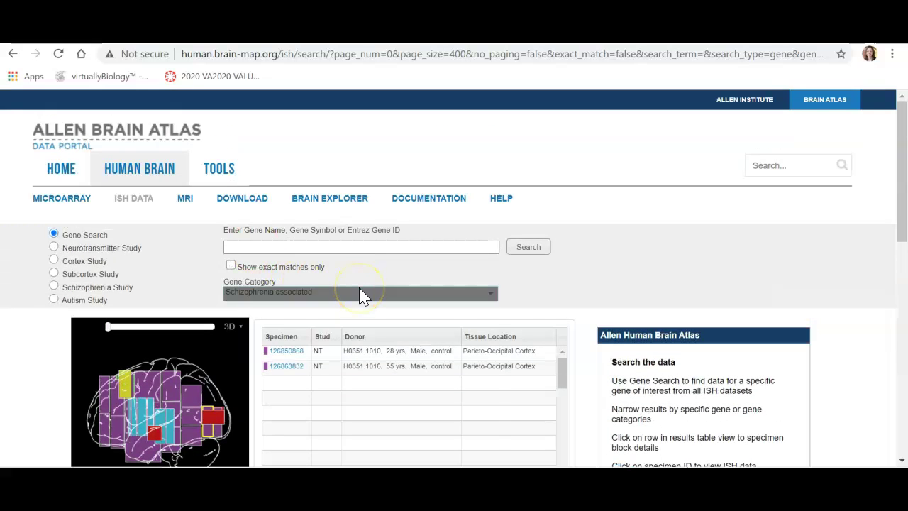
{"action": "left_click", "coordinate": [359, 292]}
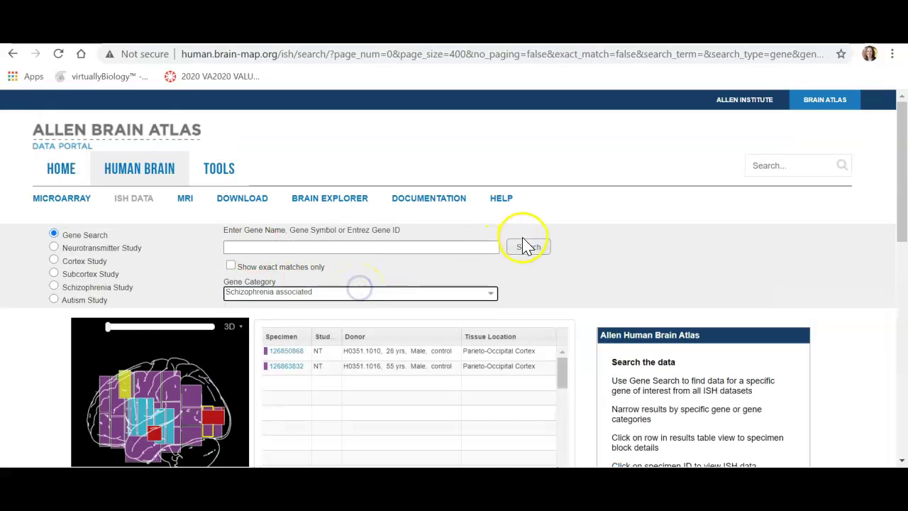
{"action": "left_click", "coordinate": [526, 246]}
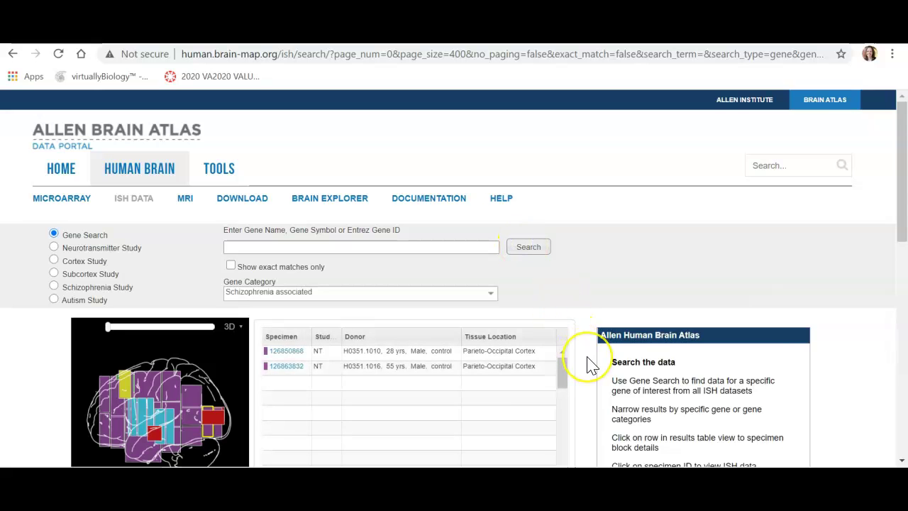
{"action": "scroll", "coordinate": [588, 364], "scroll_direction": "down", "scroll_amount": 6}
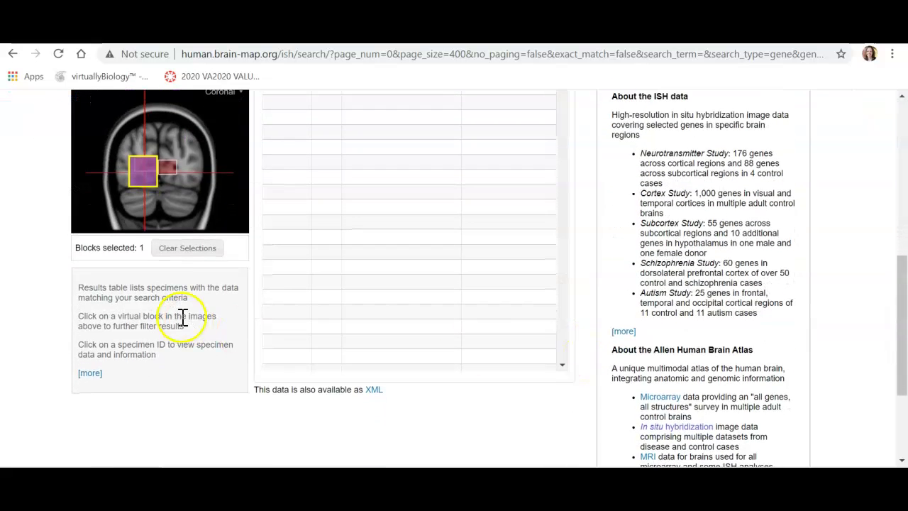
{"action": "left_click", "coordinate": [190, 253]}
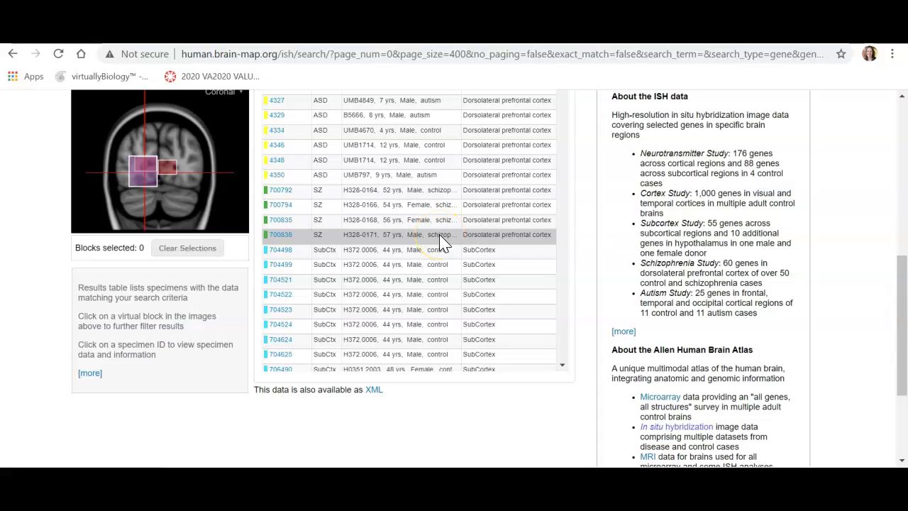
Browse the full results table and select schizophrenia study specimen 80778183, the 31-year-old male donor with schizophrenia.
{"action": "scroll", "coordinate": [441, 241], "scroll_direction": "down", "scroll_amount": 3}
{"action": "scroll", "coordinate": [440, 241], "scroll_direction": "down", "scroll_amount": 10}
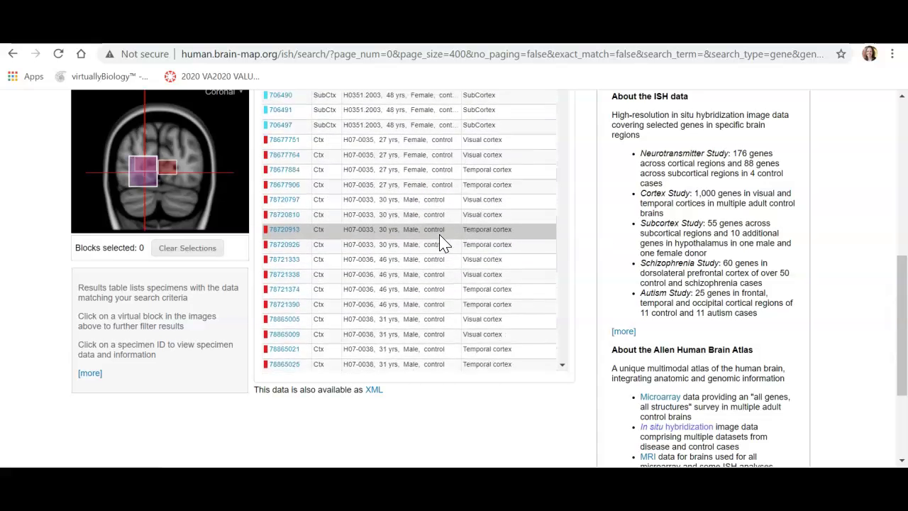
{"action": "scroll", "coordinate": [440, 241], "scroll_direction": "down", "scroll_amount": 10}
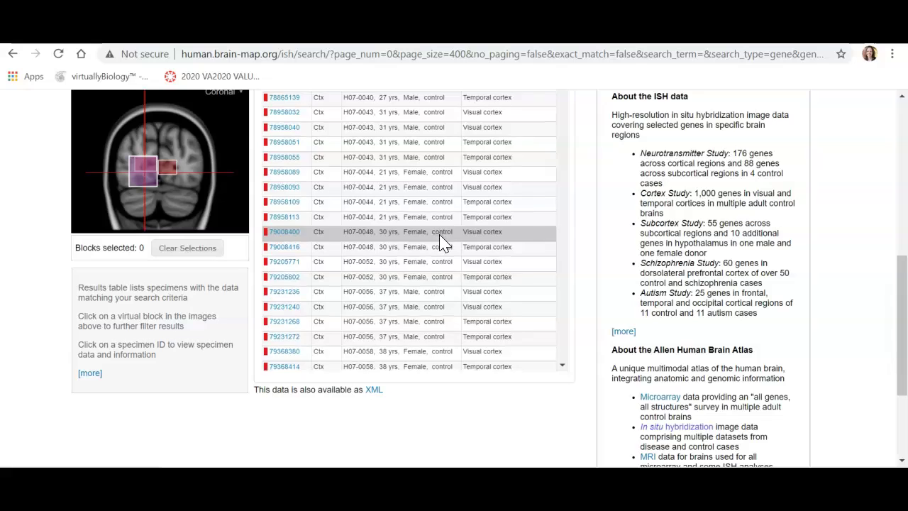
{"action": "scroll", "coordinate": [440, 241], "scroll_direction": "down", "scroll_amount": 10}
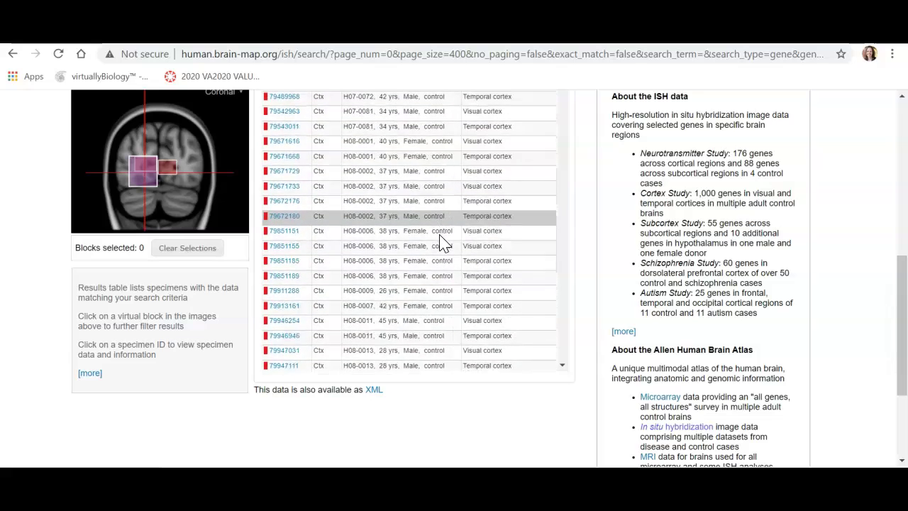
{"action": "scroll", "coordinate": [440, 241], "scroll_direction": "down", "scroll_amount": 10}
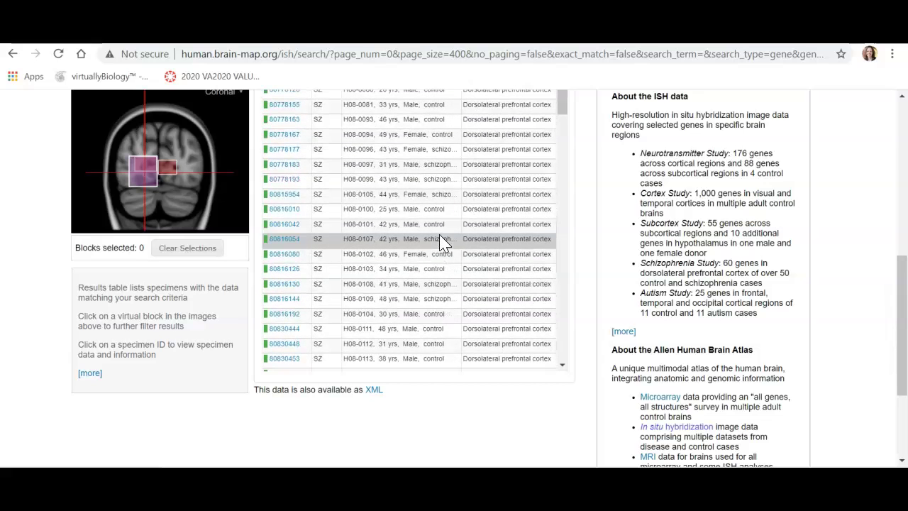
{"action": "left_click", "coordinate": [433, 168]}
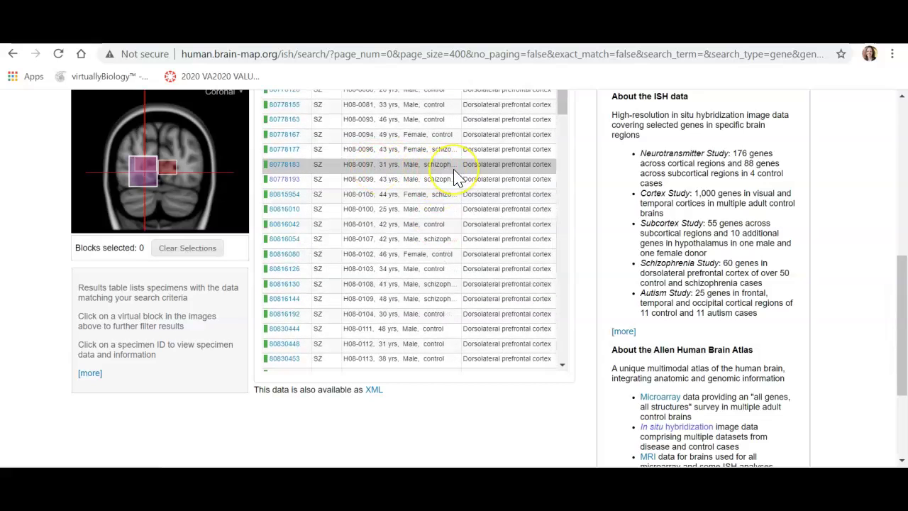
{"action": "left_click", "coordinate": [417, 170]}
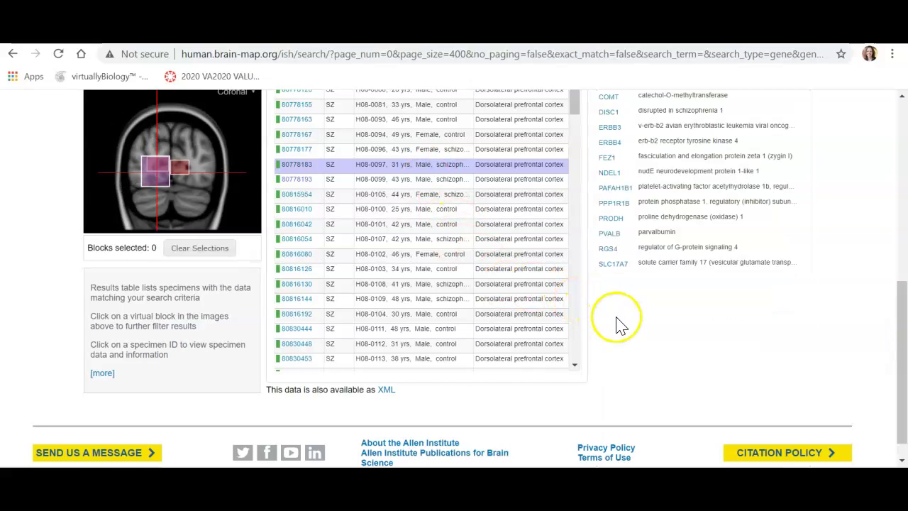
Review the selected specimen's donor details and related genes, and open its ISH and details page.
{"action": "scroll", "coordinate": [614, 319], "scroll_direction": "up", "scroll_amount": 2}
{"action": "scroll", "coordinate": [640, 270], "scroll_direction": "up", "scroll_amount": 2}
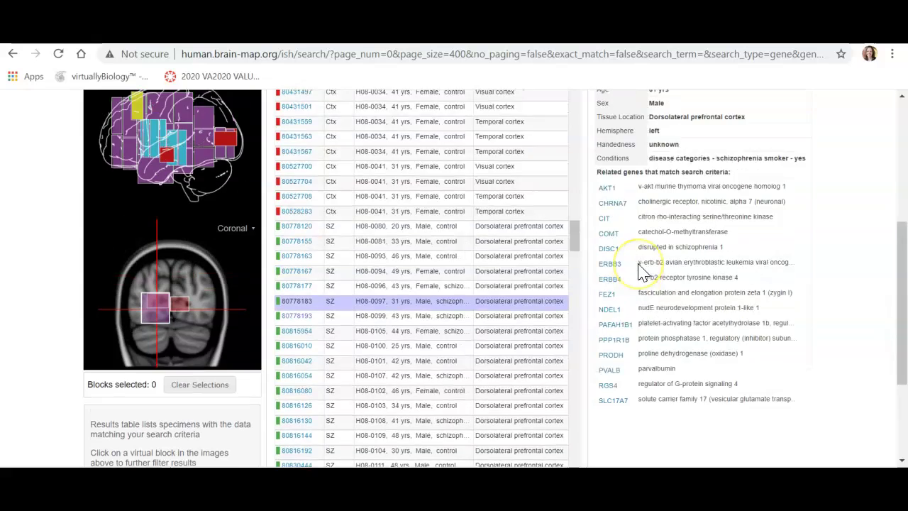
{"action": "scroll", "coordinate": [641, 272], "scroll_direction": "down", "scroll_amount": 1}
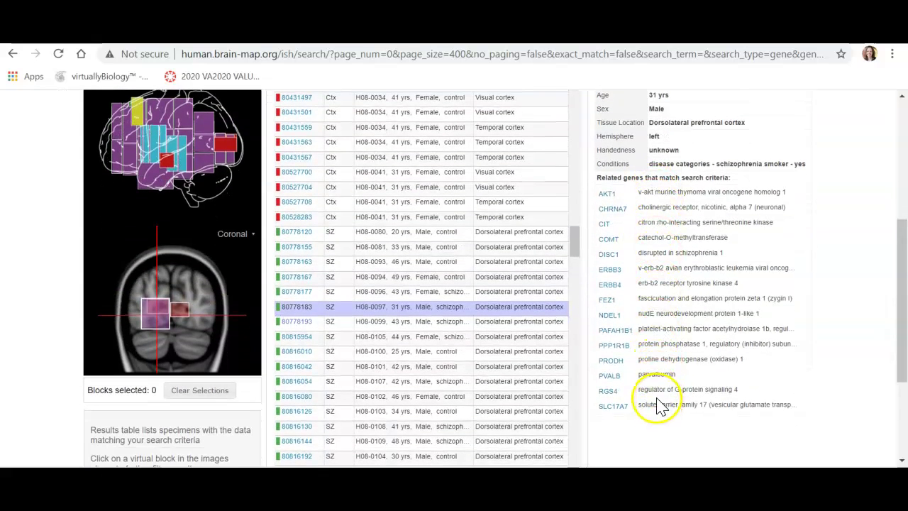
{"action": "scroll", "coordinate": [647, 202], "scroll_direction": "up", "scroll_amount": 2}
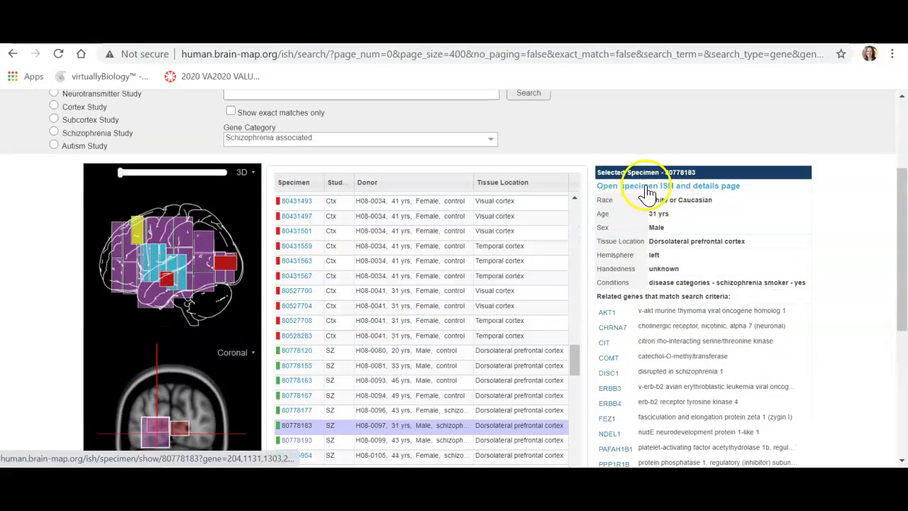
{"action": "left_click", "coordinate": [647, 187]}
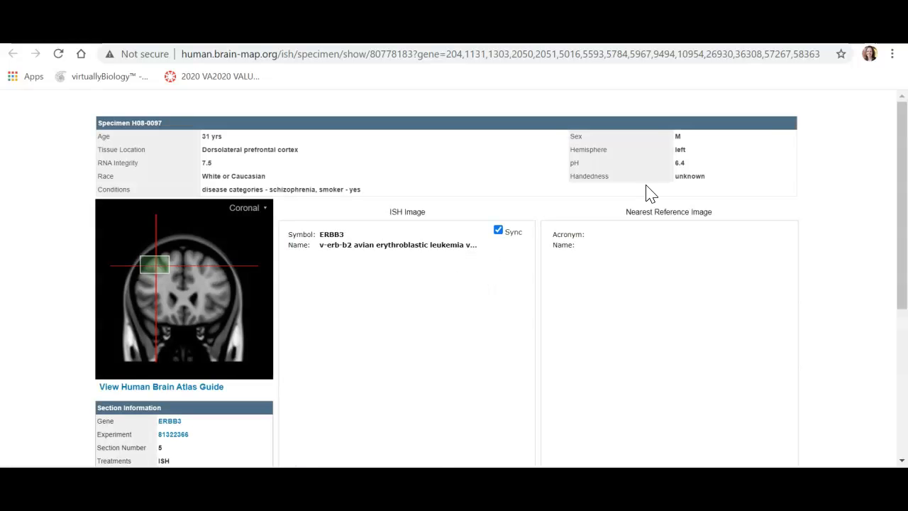
Examine the specimen page, comparing the ERBB3 ISH image with the nearest reference image and checking the section information and evaluated genes.
{"action": "scroll", "coordinate": [549, 249], "scroll_direction": "down", "scroll_amount": 2}
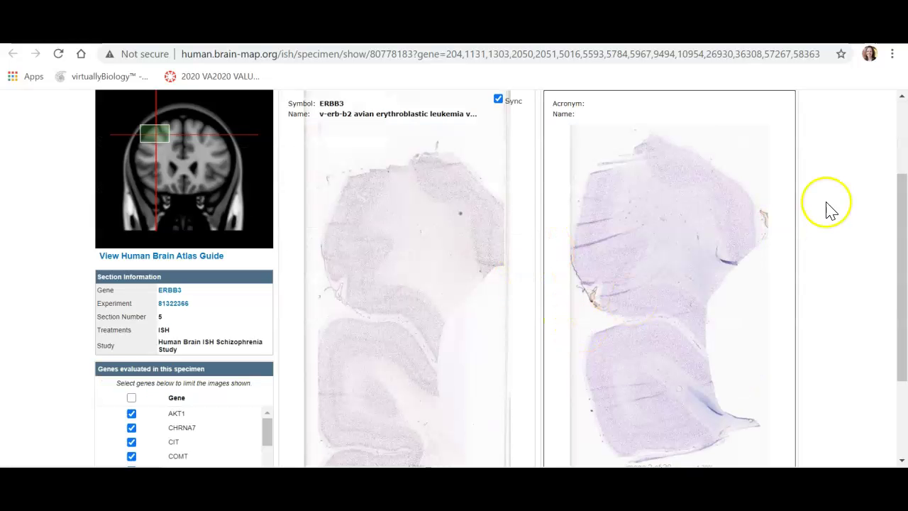
{"action": "scroll", "coordinate": [843, 207], "scroll_direction": "down", "scroll_amount": 2}
{"action": "scroll", "coordinate": [846, 209], "scroll_direction": "up", "scroll_amount": 1}
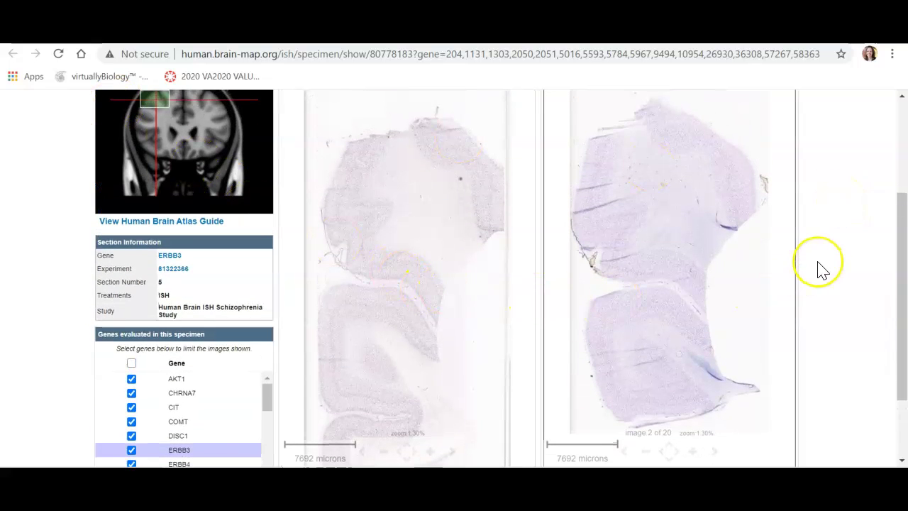
{"action": "scroll", "coordinate": [819, 268], "scroll_direction": "up", "scroll_amount": 1}
{"action": "scroll", "coordinate": [823, 269], "scroll_direction": "down", "scroll_amount": 1}
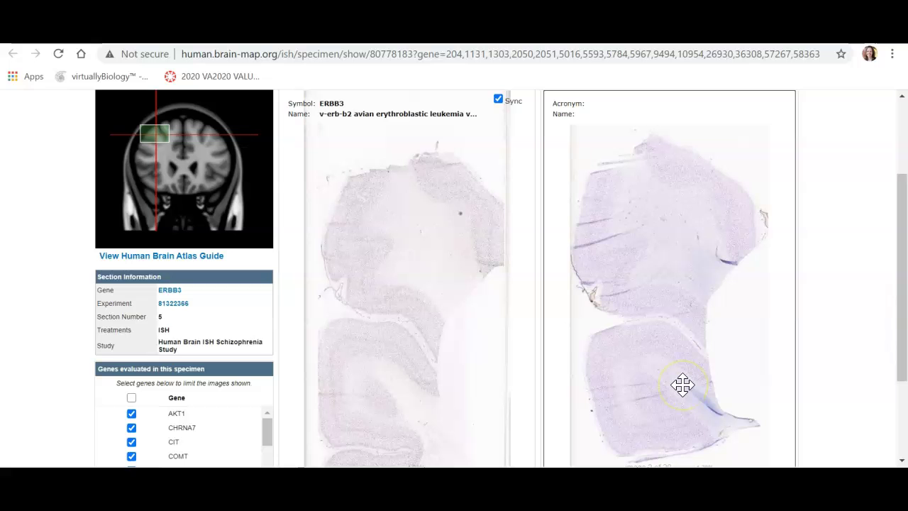
{"action": "scroll", "coordinate": [837, 243], "scroll_direction": "down", "scroll_amount": 3}
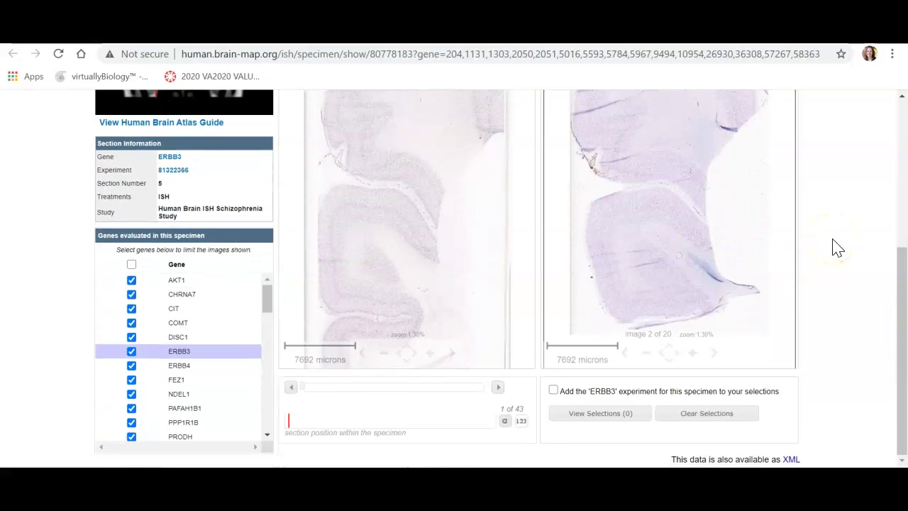
{"action": "scroll", "coordinate": [835, 245], "scroll_direction": "up", "scroll_amount": 2}
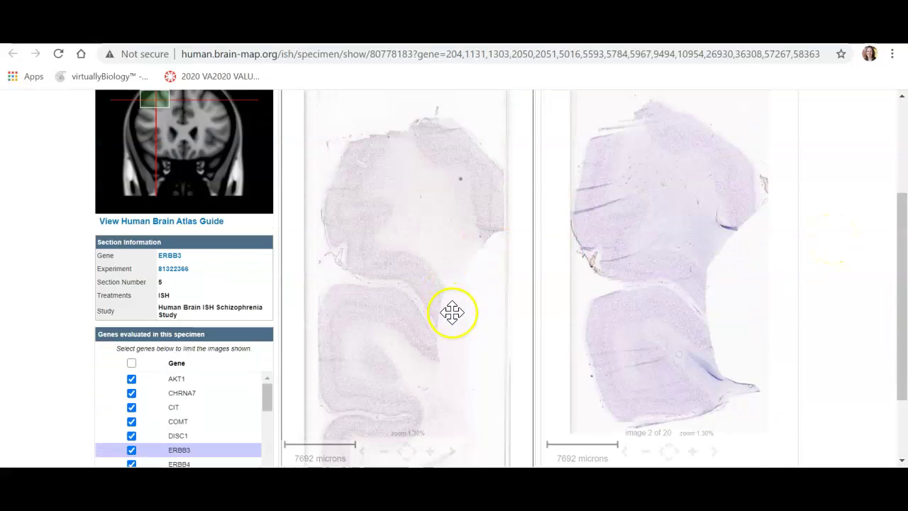
Zoom the synchronized ERBB3 ISH and reference images in to 12.50% to show individual stained cells.
{"action": "left_click", "coordinate": [430, 452]}
{"action": "left_click", "coordinate": [430, 452]}
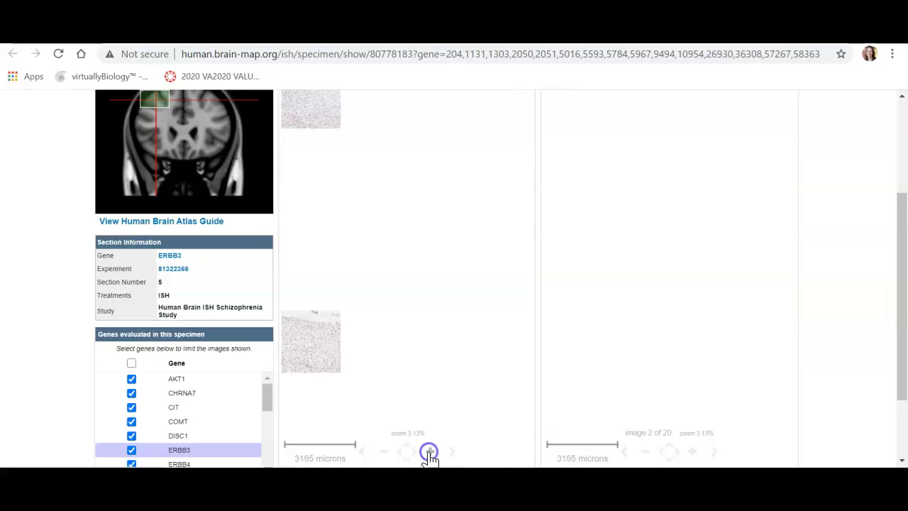
{"action": "left_click", "coordinate": [430, 452]}
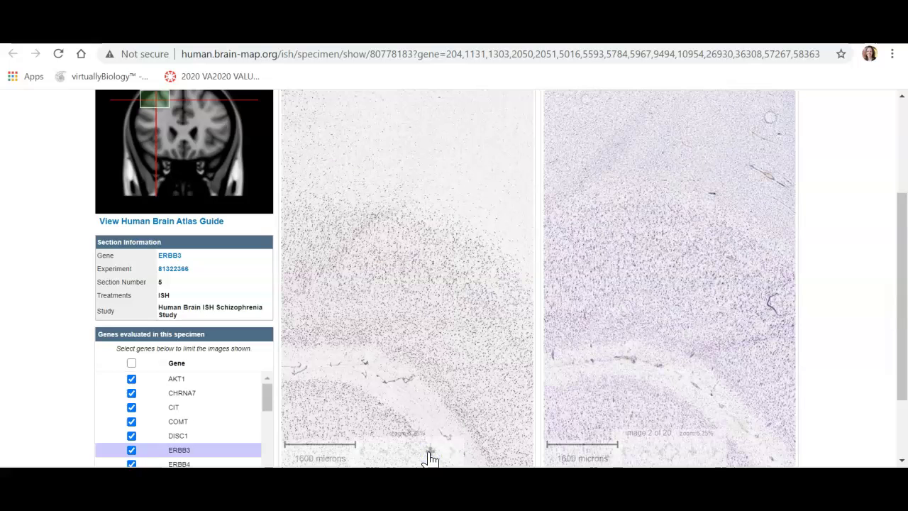
{"action": "left_click", "coordinate": [430, 454]}
{"action": "left_click", "coordinate": [448, 453]}
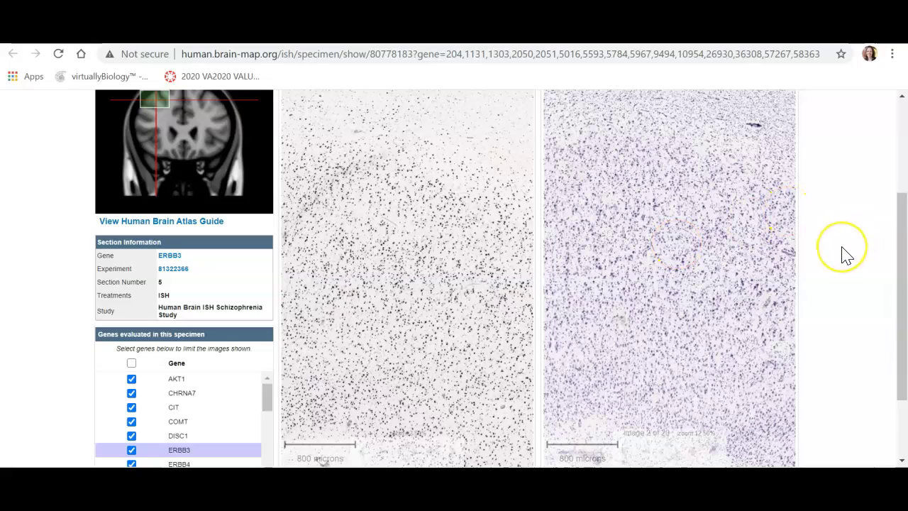
Advance the ISH image to section 15 for ERBB4 and compare its staining with the nearest reference image.
{"action": "scroll", "coordinate": [844, 255], "scroll_direction": "up", "scroll_amount": 3}
{"action": "scroll", "coordinate": [844, 255], "scroll_direction": "down", "scroll_amount": 4}
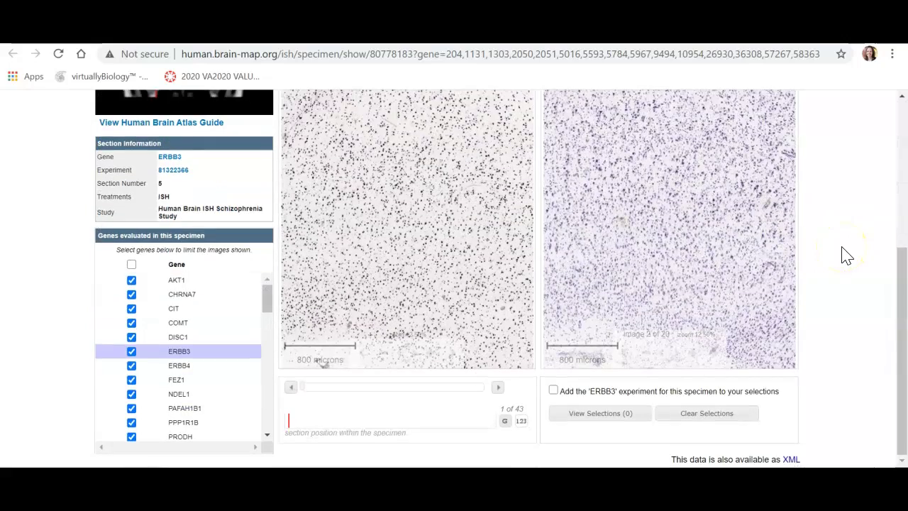
{"action": "left_click", "coordinate": [497, 388]}
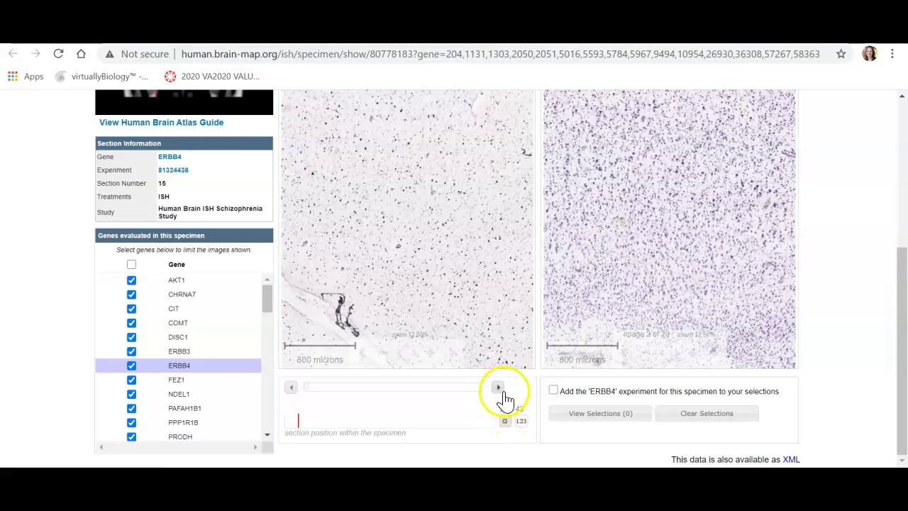
{"action": "scroll", "coordinate": [491, 302], "scroll_direction": "up", "scroll_amount": 2}
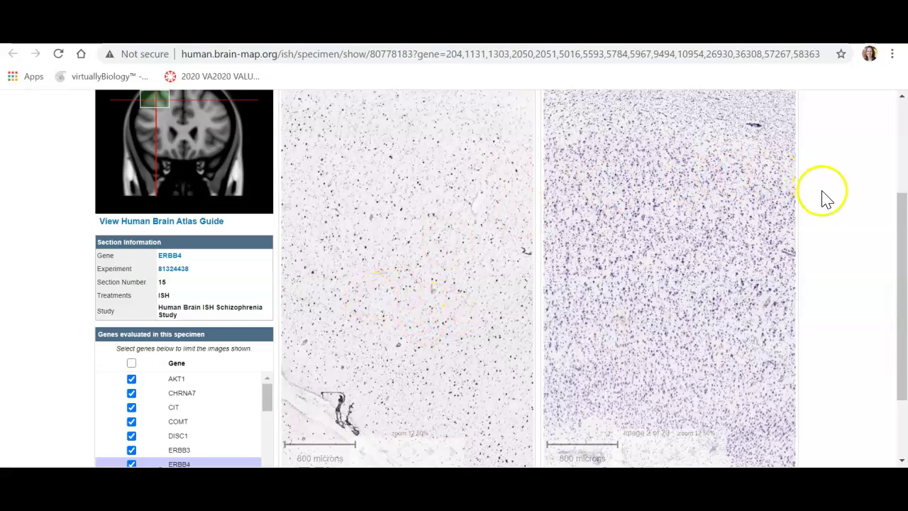
{"action": "scroll", "coordinate": [831, 205], "scroll_direction": "up", "scroll_amount": 3}
{"action": "scroll", "coordinate": [836, 204], "scroll_direction": "down", "scroll_amount": 2}
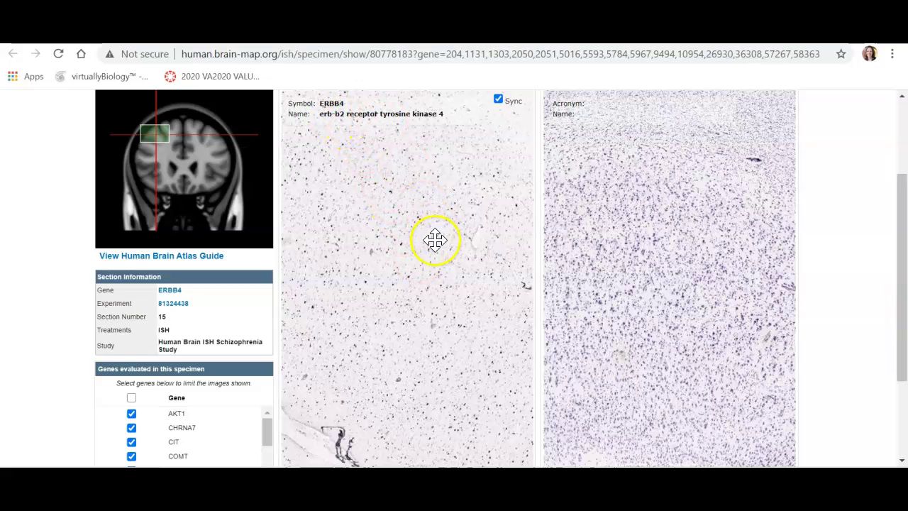
{"action": "scroll", "coordinate": [853, 238], "scroll_direction": "down", "scroll_amount": 2}
{"action": "scroll", "coordinate": [856, 240], "scroll_direction": "up", "scroll_amount": 2}
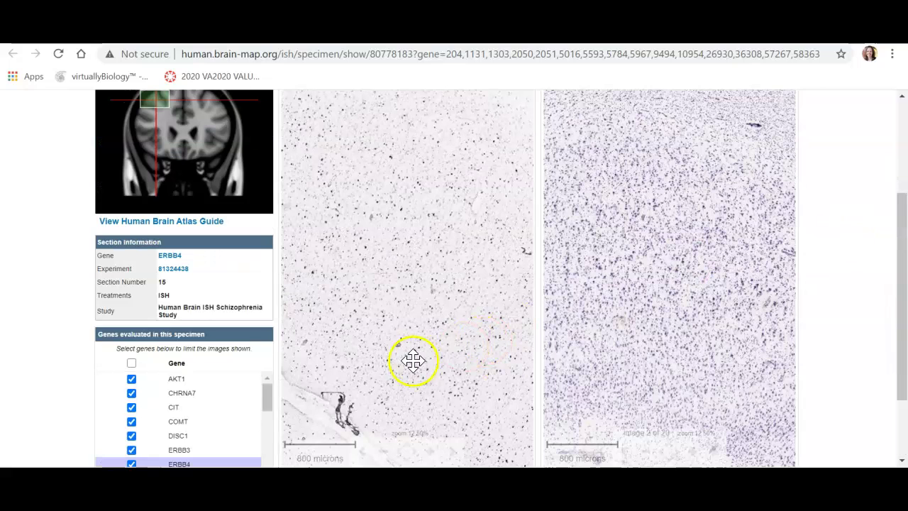
{"action": "scroll", "coordinate": [826, 263], "scroll_direction": "down", "scroll_amount": 2}
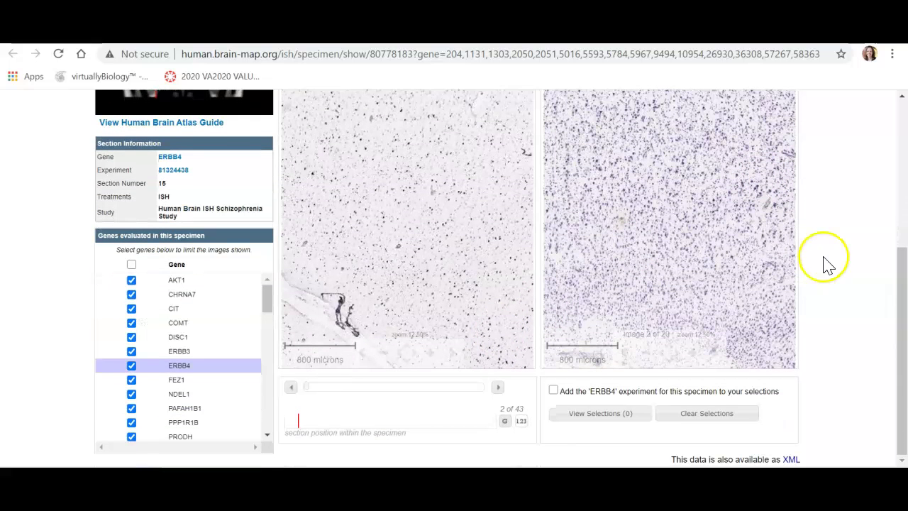
Step the ISH images forward to section 44 for RGS4 and view it beside its reference image.
{"action": "left_click", "coordinate": [497, 390]}
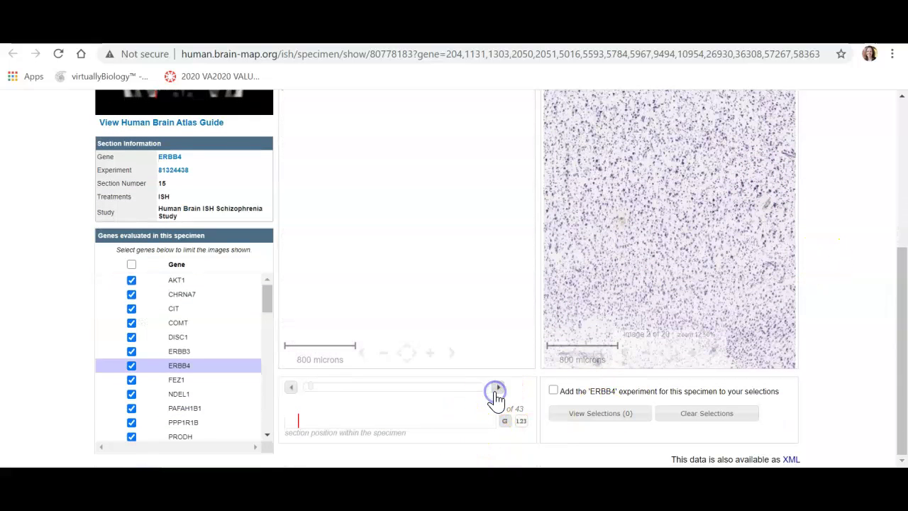
{"action": "scroll", "coordinate": [749, 239], "scroll_direction": "up", "scroll_amount": 2}
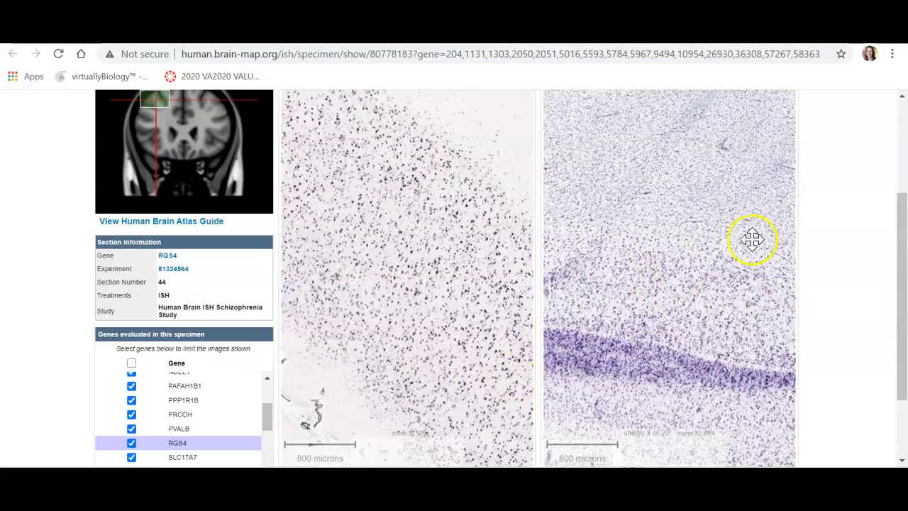
Advance the ISH image to section 47 for SLC17A7 and view it beside its reference image.
{"action": "scroll", "coordinate": [836, 224], "scroll_direction": "up", "scroll_amount": 3}
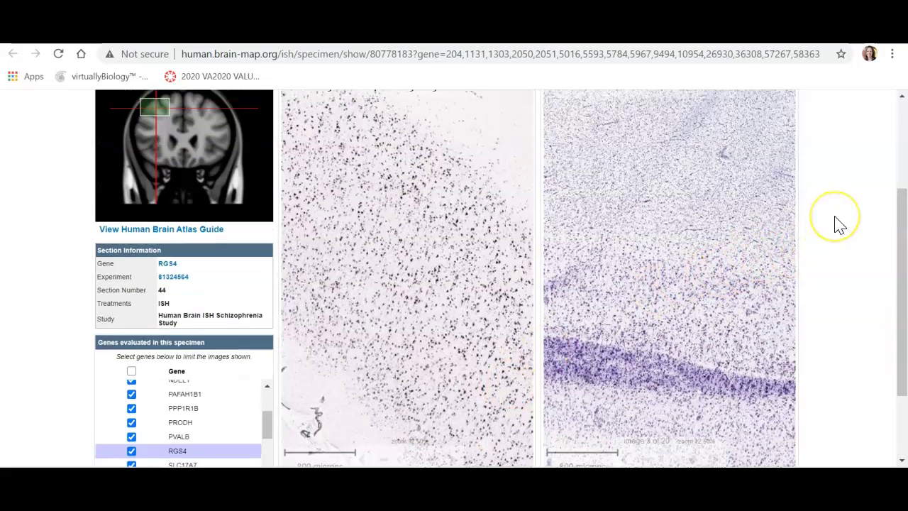
{"action": "scroll", "coordinate": [838, 224], "scroll_direction": "down", "scroll_amount": 5}
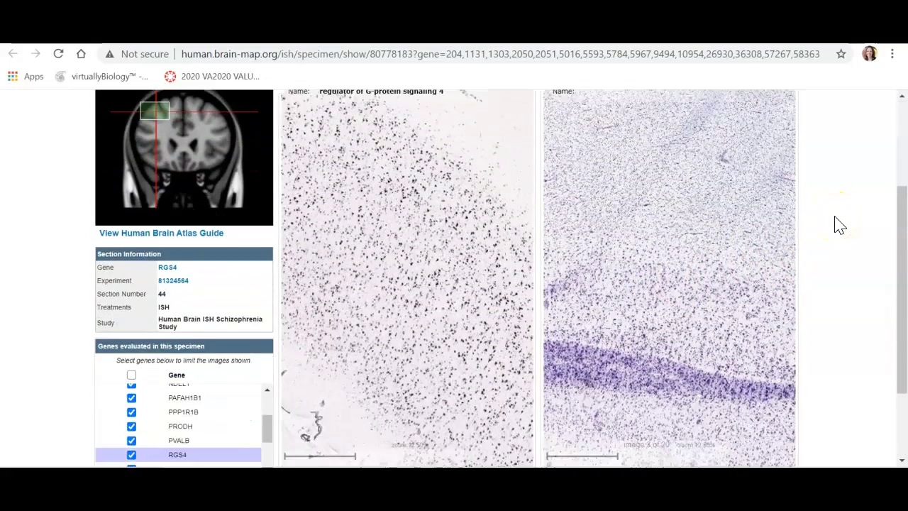
{"action": "scroll", "coordinate": [537, 367], "scroll_direction": "up", "scroll_amount": 2}
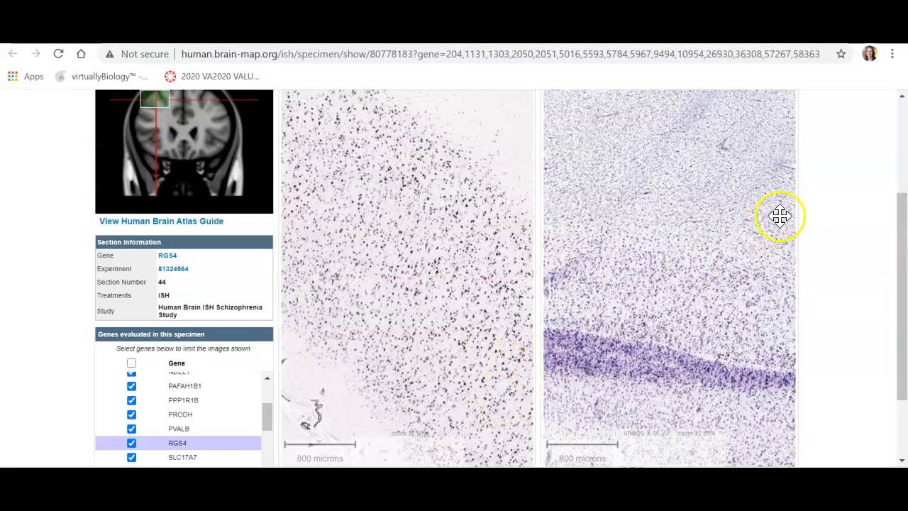
{"action": "scroll", "coordinate": [844, 234], "scroll_direction": "down", "scroll_amount": 2}
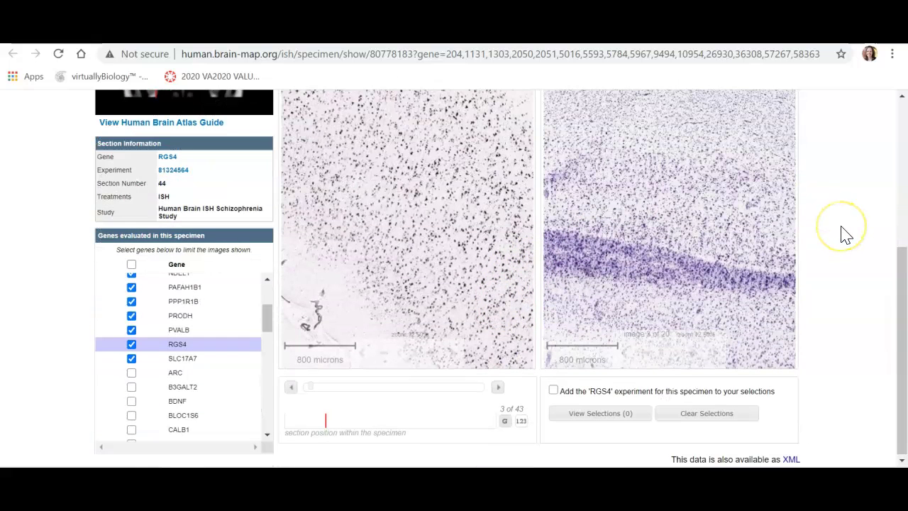
{"action": "left_click", "coordinate": [495, 388]}
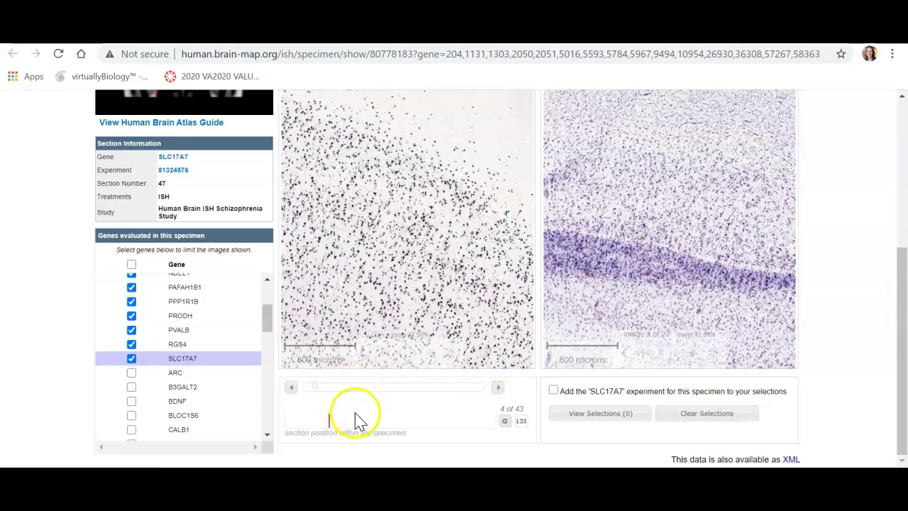
{"action": "scroll", "coordinate": [359, 421], "scroll_direction": "up", "scroll_amount": 2}
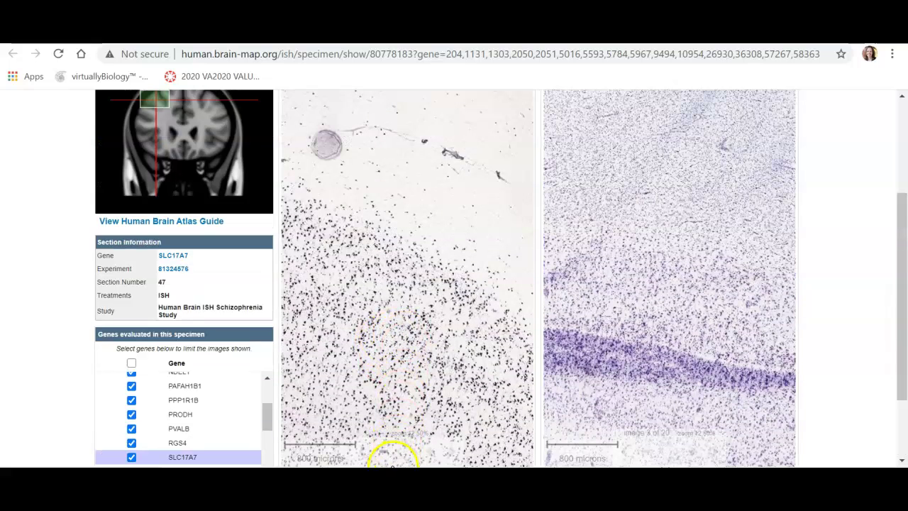
Zoom the synchronized SLC17A7 and reference images out to 1.56% for a whole-section overview, and return them to 12.50%.
{"action": "left_click", "coordinate": [383, 455]}
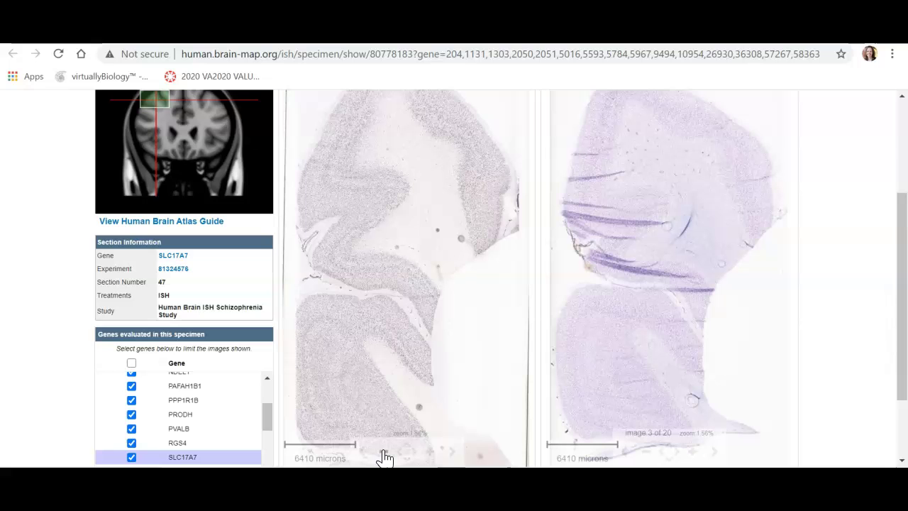
{"action": "left_click", "coordinate": [428, 449]}
{"action": "left_click", "coordinate": [428, 451]}
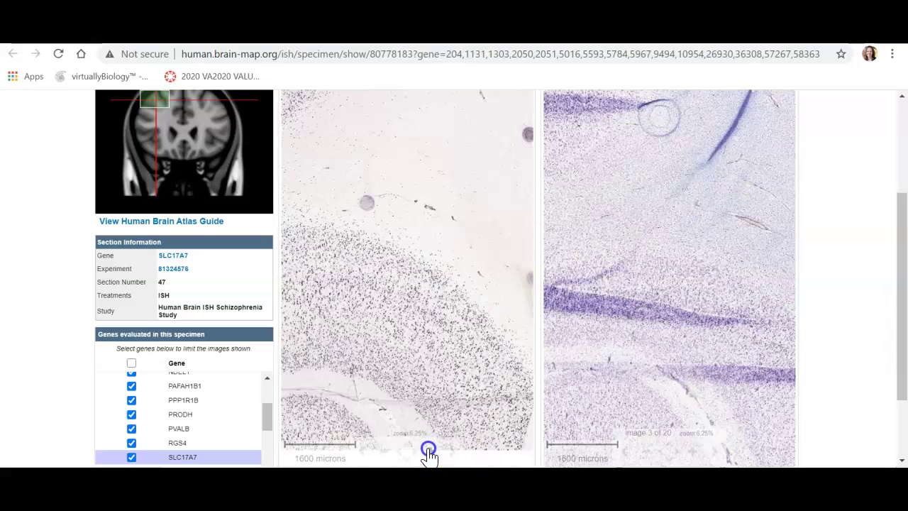
{"action": "left_click", "coordinate": [428, 449]}
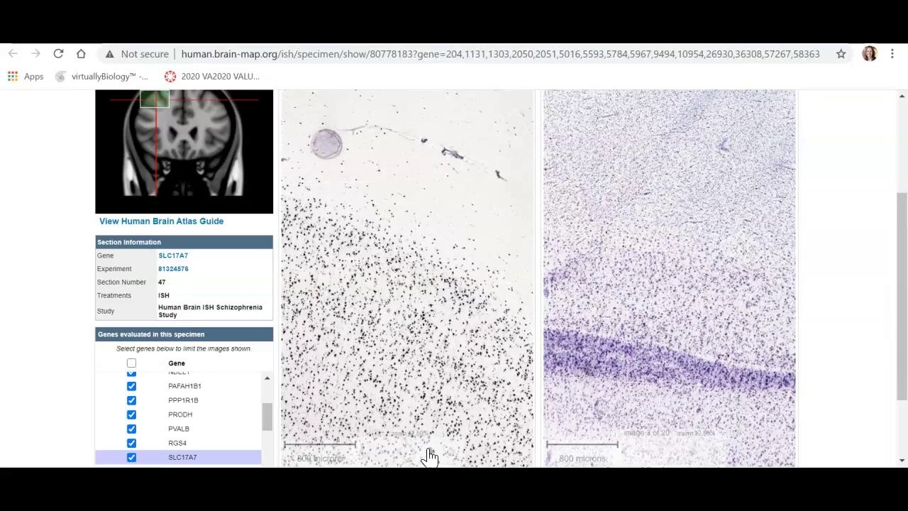
Examine the densely stained tissue below the fissure in the SLC17A7 section, magnifying both synchronized images to 50.00%.
{"action": "left_click_drag", "start_coordinate": [503, 368], "coordinate": [506, 172]}
{"action": "left_click_drag", "start_coordinate": [443, 216], "coordinate": [509, 226]}
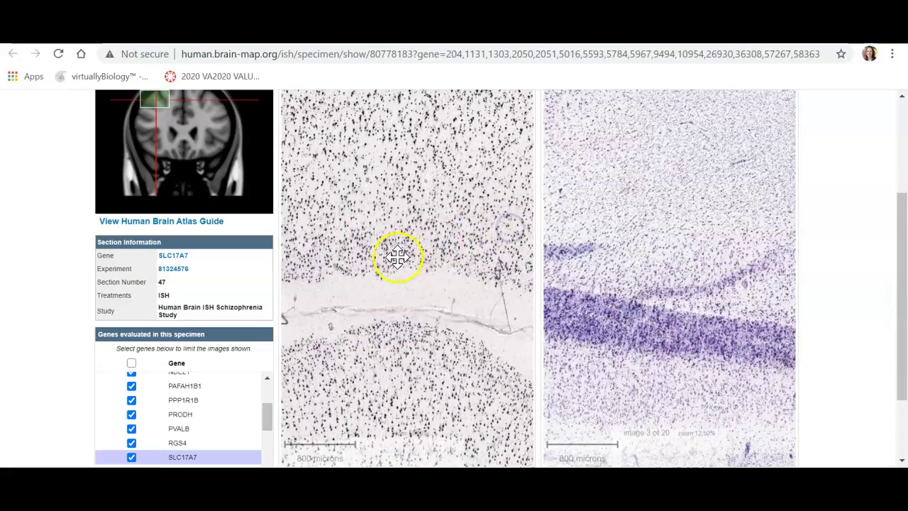
{"action": "left_click_drag", "start_coordinate": [358, 362], "coordinate": [450, 357]}
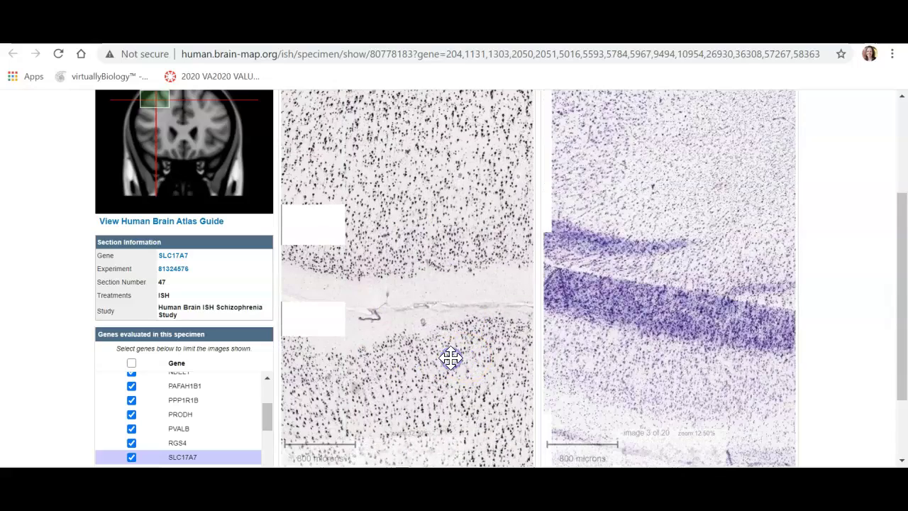
{"action": "left_click_drag", "start_coordinate": [371, 330], "coordinate": [363, 241]}
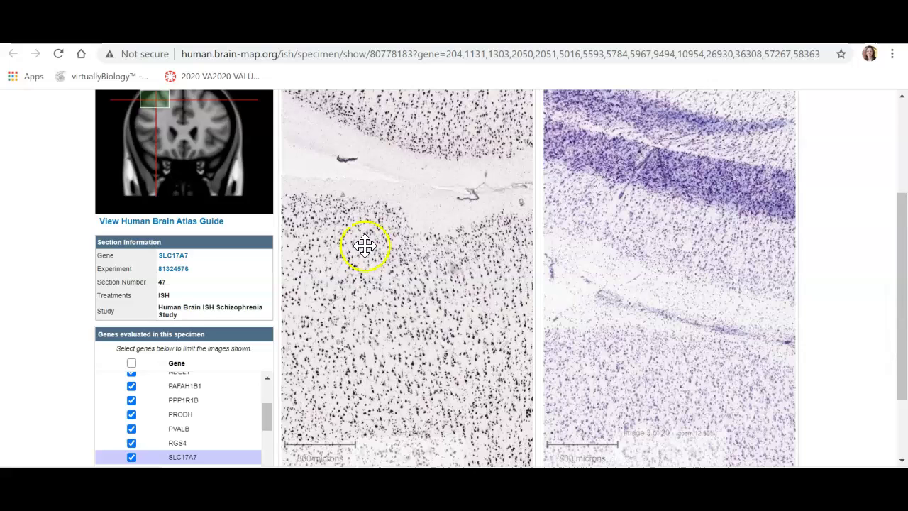
{"action": "left_click", "coordinate": [431, 456]}
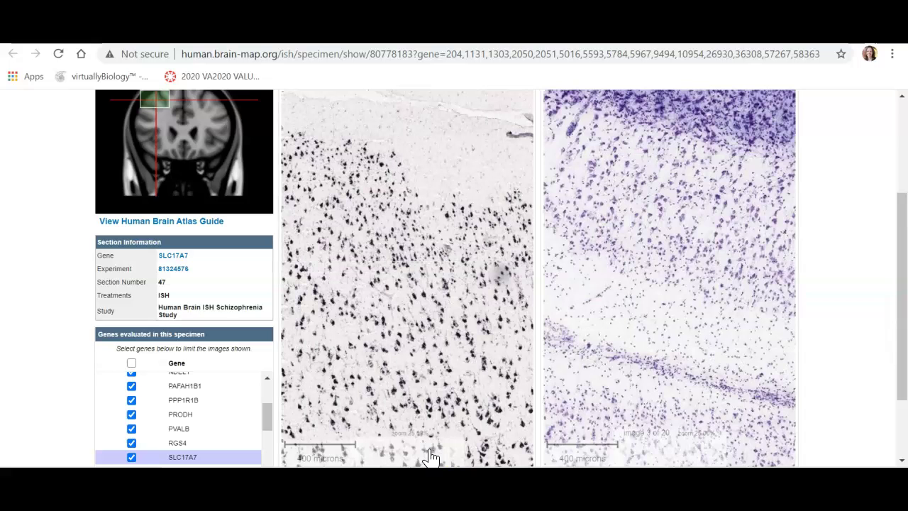
{"action": "left_click", "coordinate": [430, 456]}
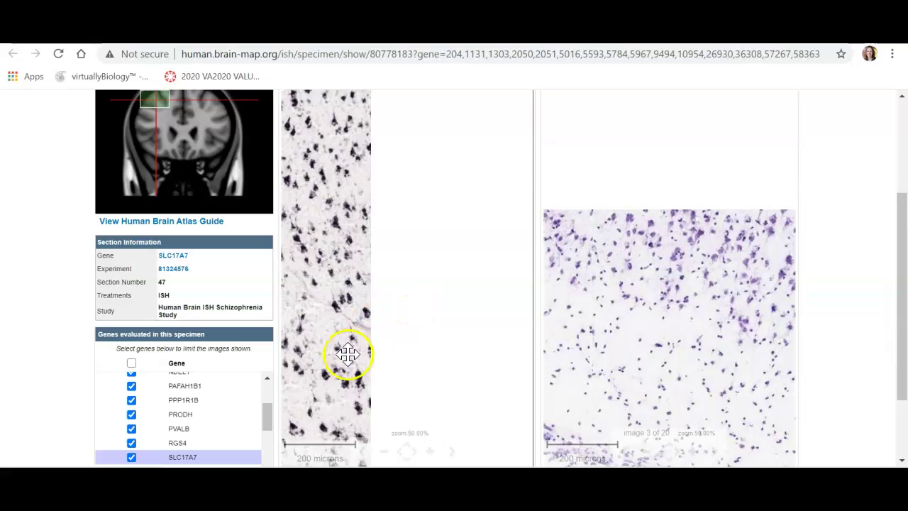